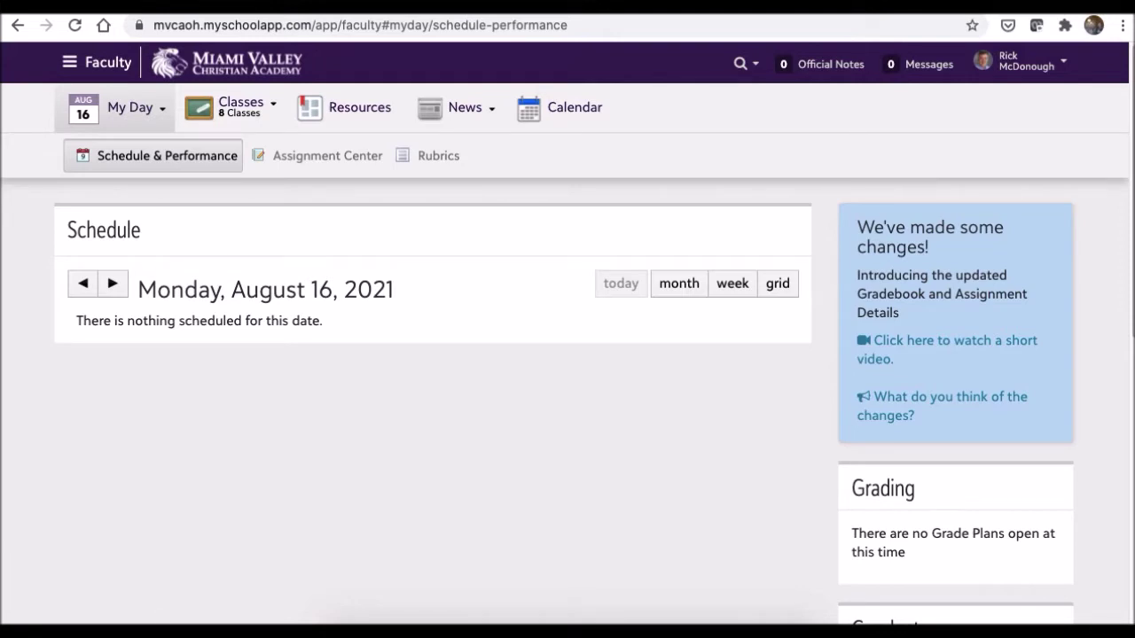
# - From the Faculty view's Classes menu, open the Science 6 - 1 (Bell 1) class gradebook
pyautogui.click(107, 64)
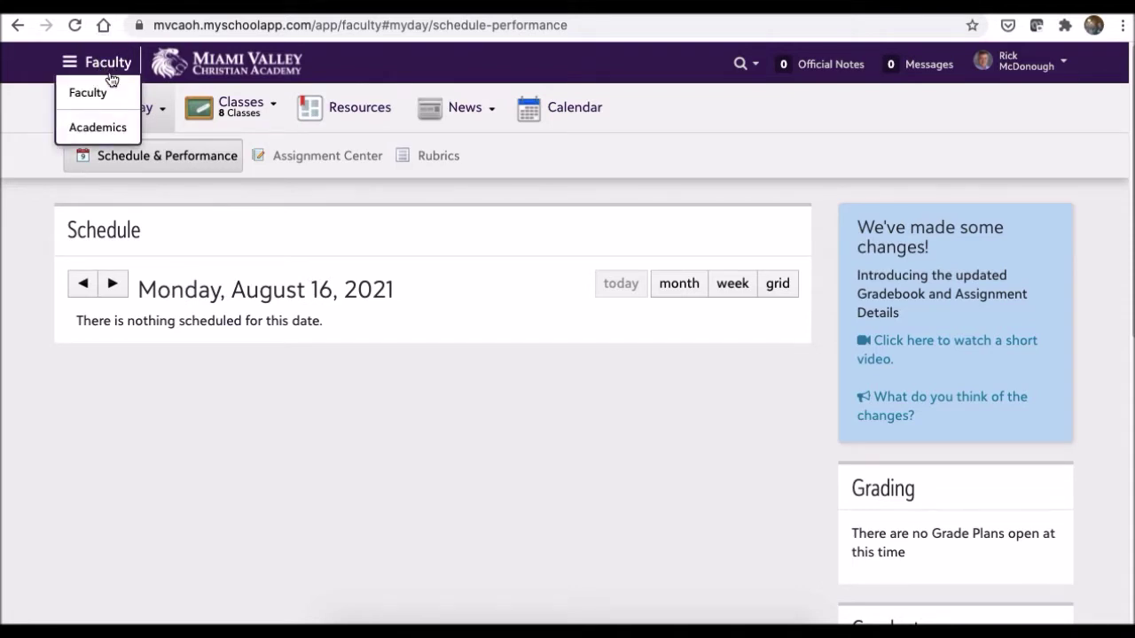
pyautogui.click(107, 93)
pyautogui.moveTo(109, 95)
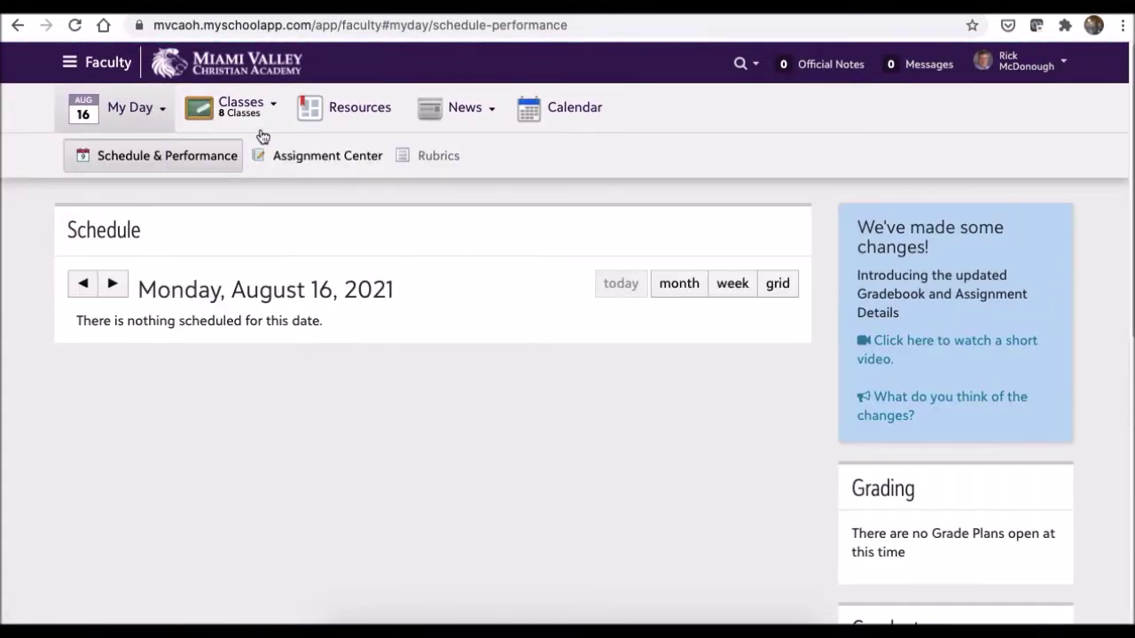
pyautogui.moveTo(233, 115)
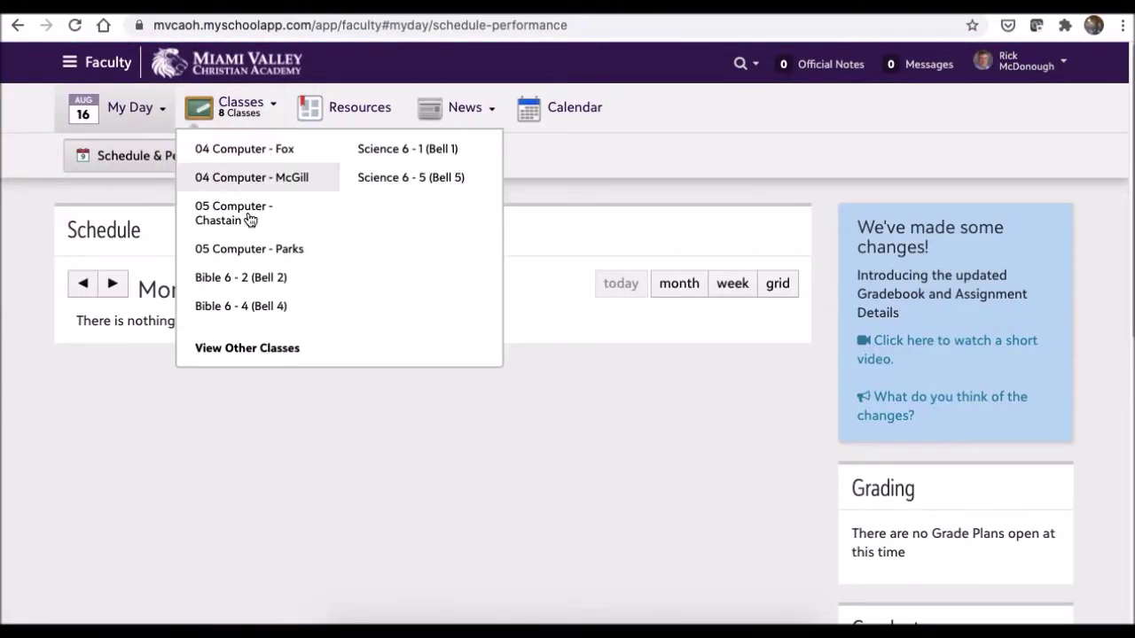
pyautogui.click(408, 151)
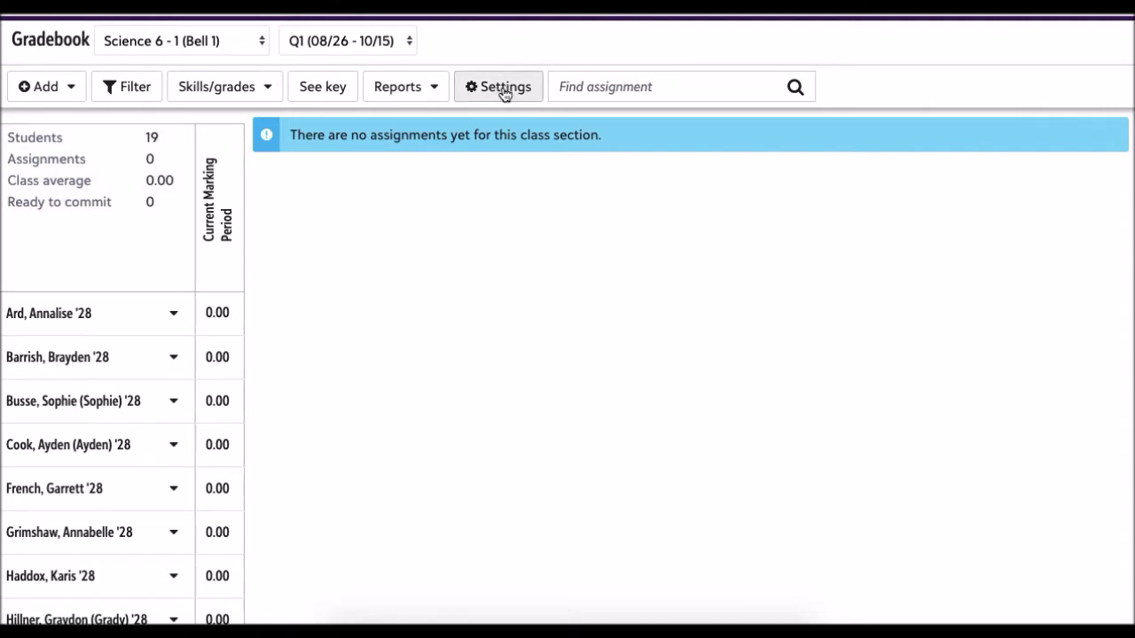
# - In Gradebook settings under Grade calculation, keep Percentages as the Q1 calculation method
pyautogui.click(504, 89)
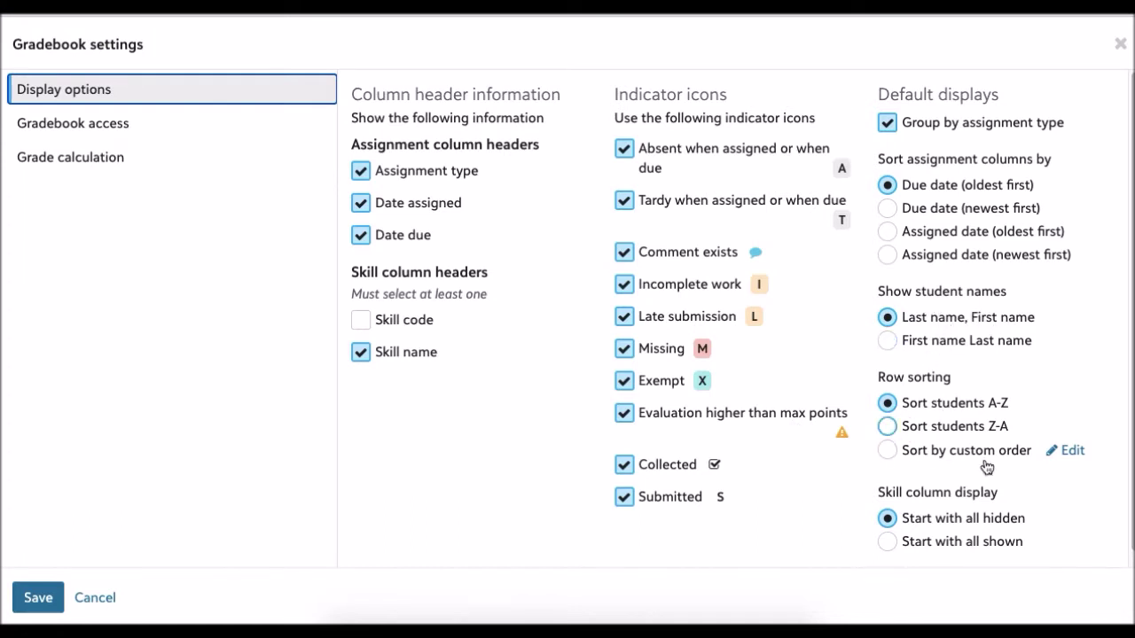
pyautogui.click(51, 163)
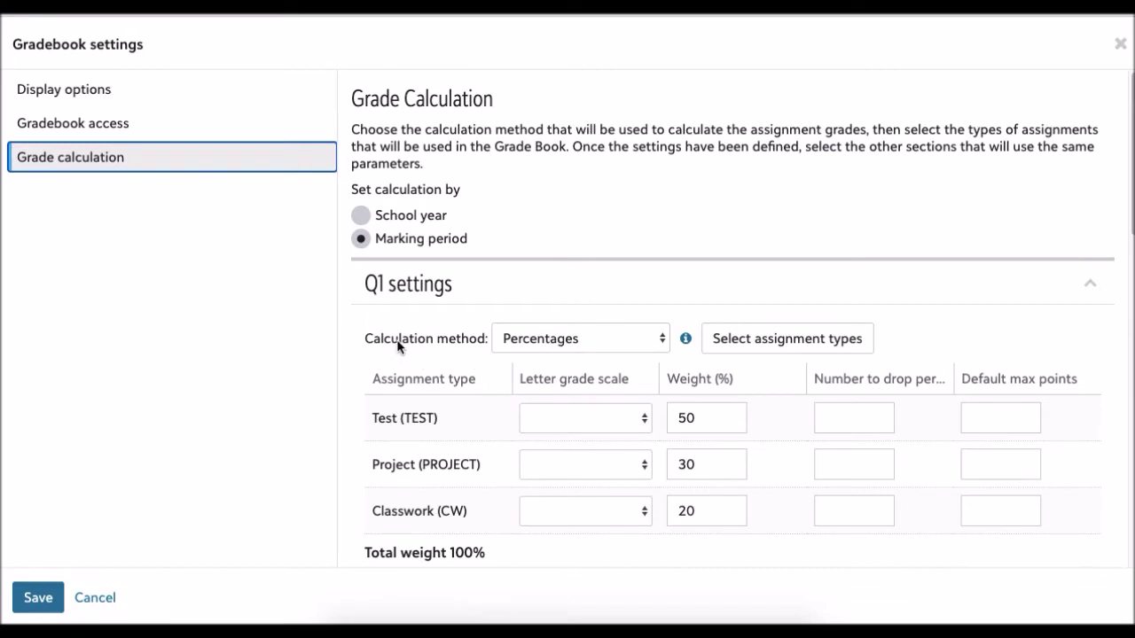
pyautogui.click(570, 336)
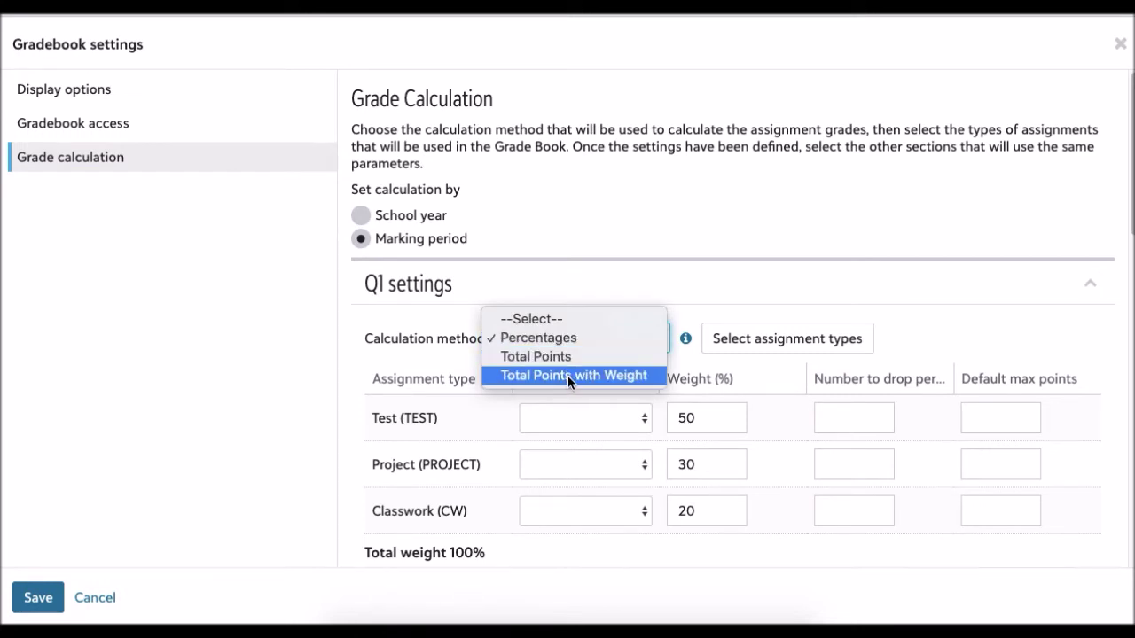
pyautogui.click(706, 294)
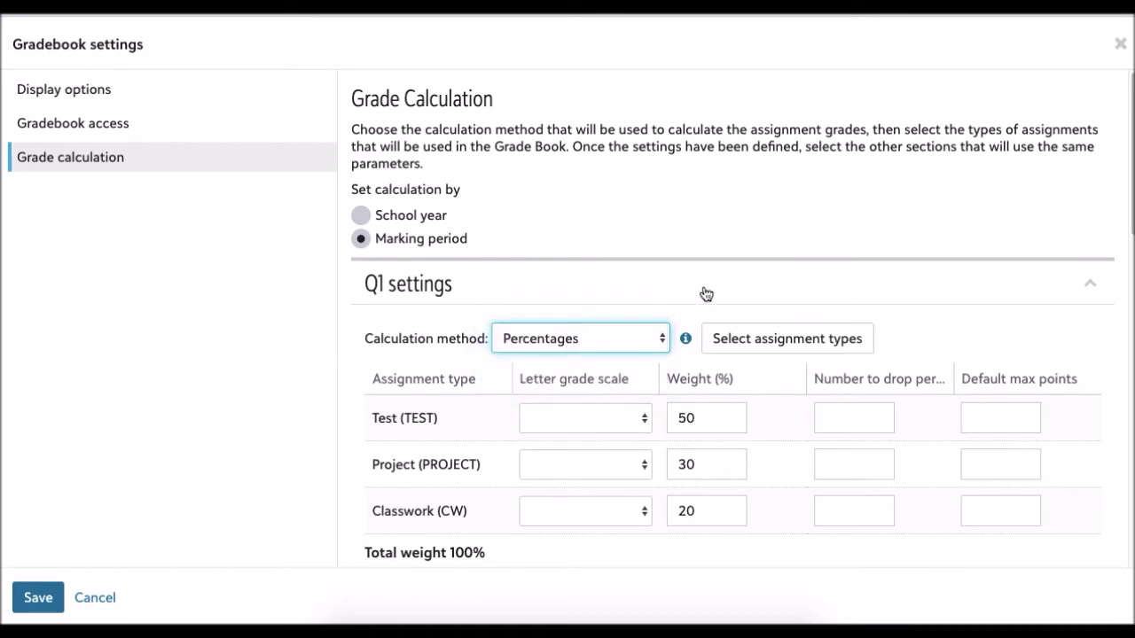
pyautogui.click(687, 340)
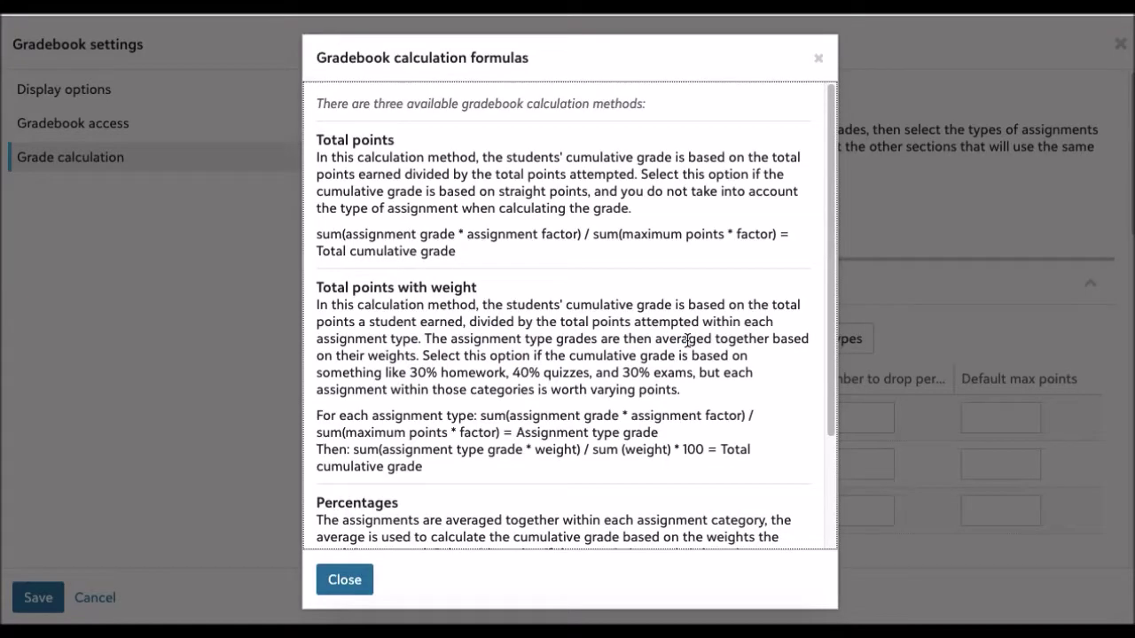
pyautogui.scroll(-3, 537, 241)
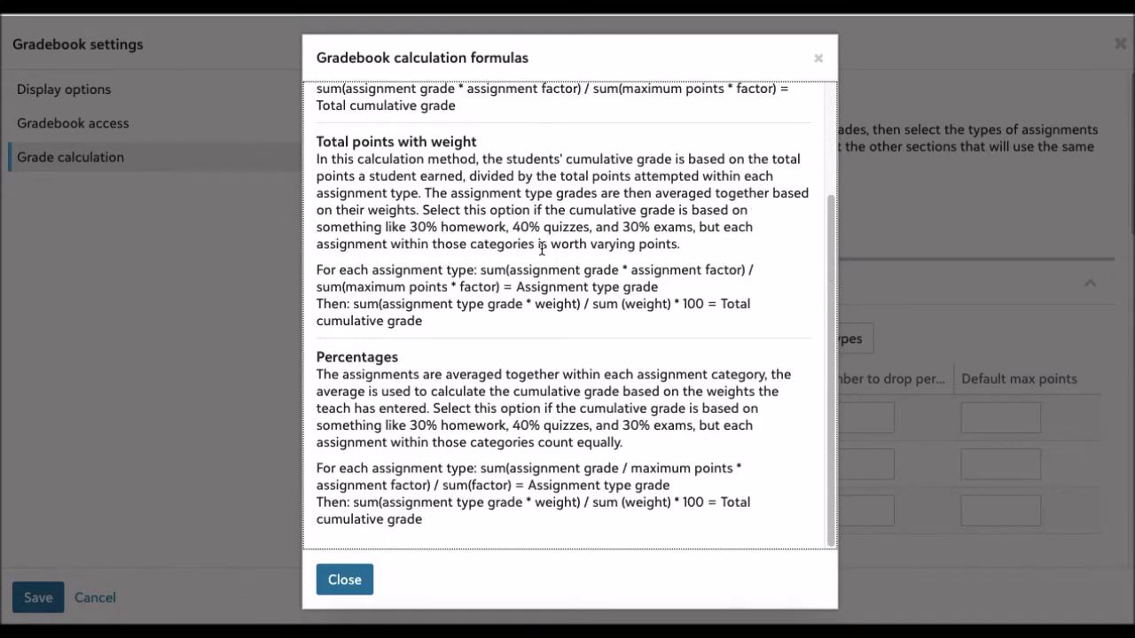
pyautogui.click(346, 582)
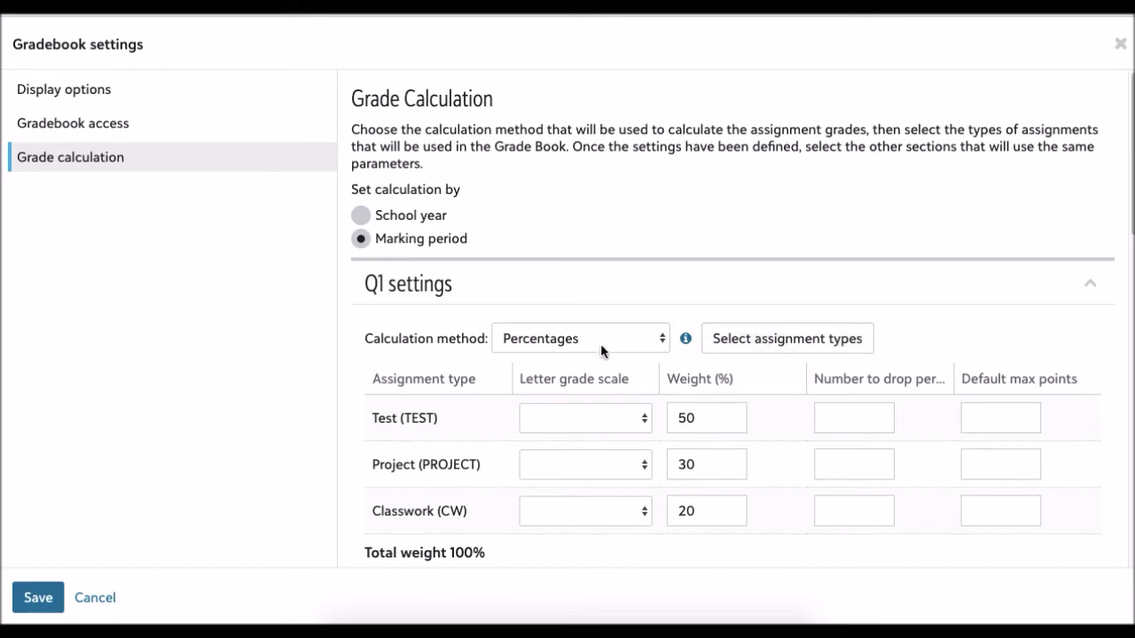
# - Apply Test, Project and Classwork as the Q1 assignment types, then reopen the type selection
pyautogui.click(790, 348)
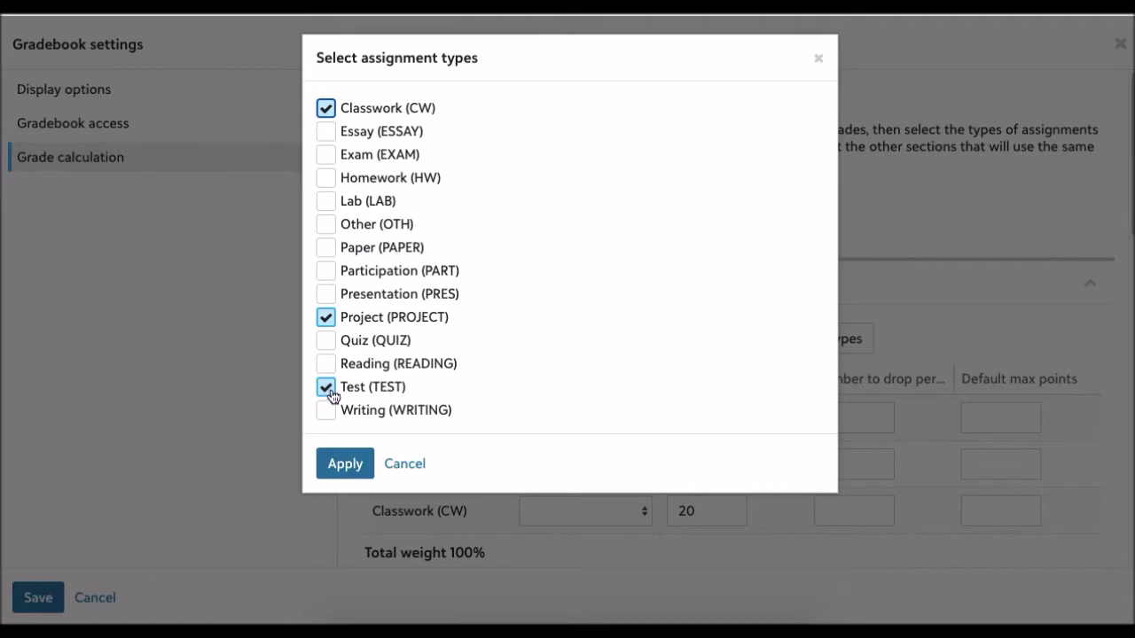
pyautogui.click(350, 467)
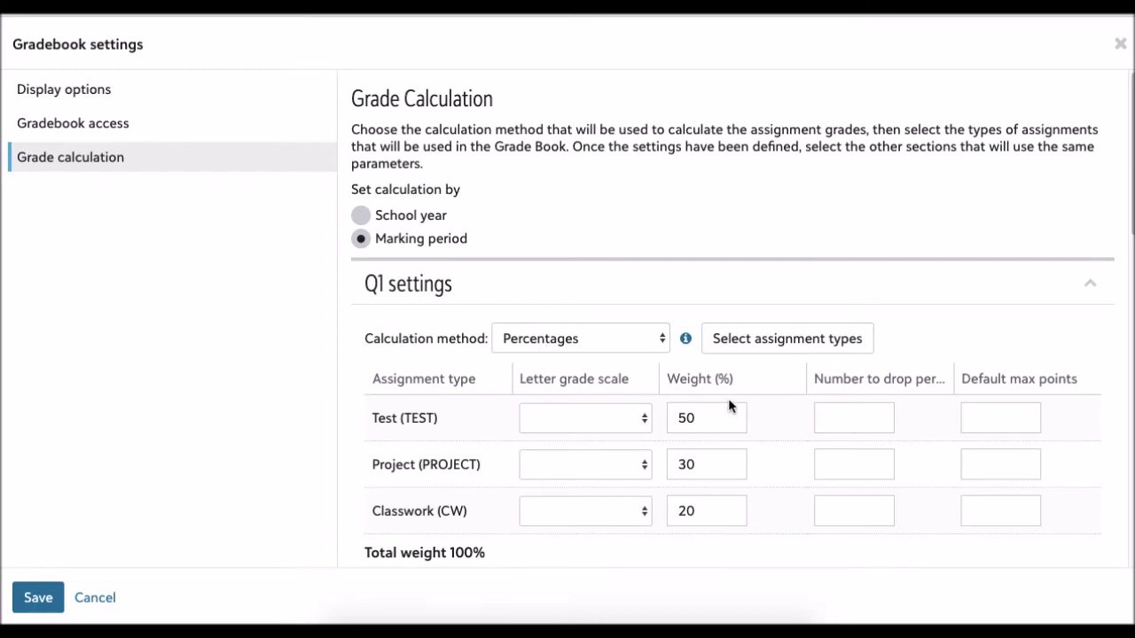
pyautogui.scroll(-1, 728, 400)
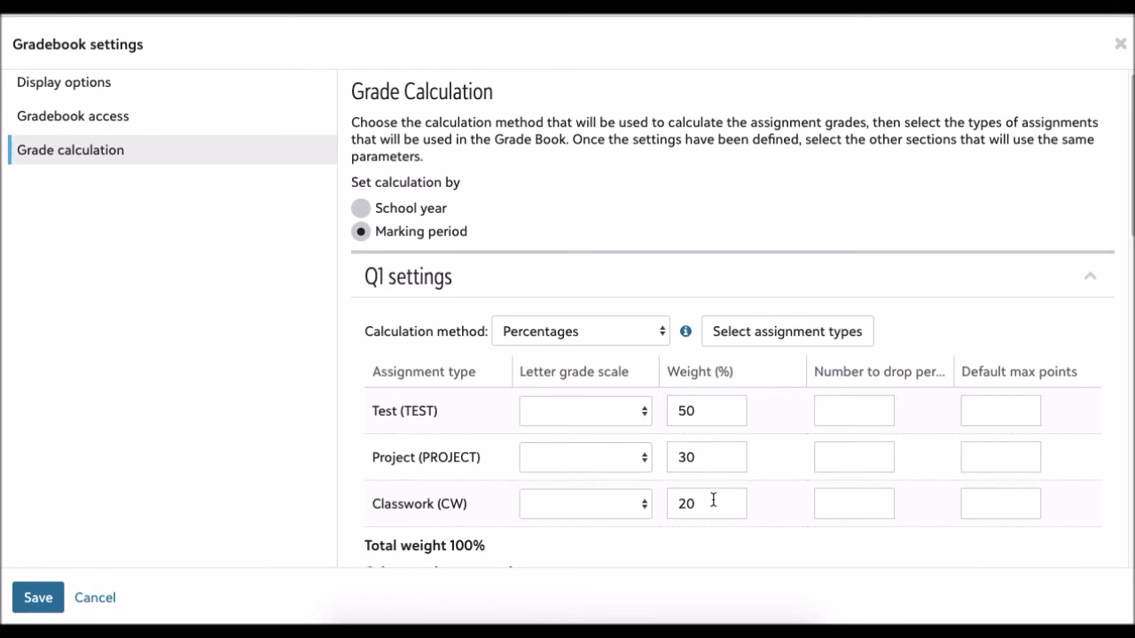
pyautogui.scroll(-1, 714, 500)
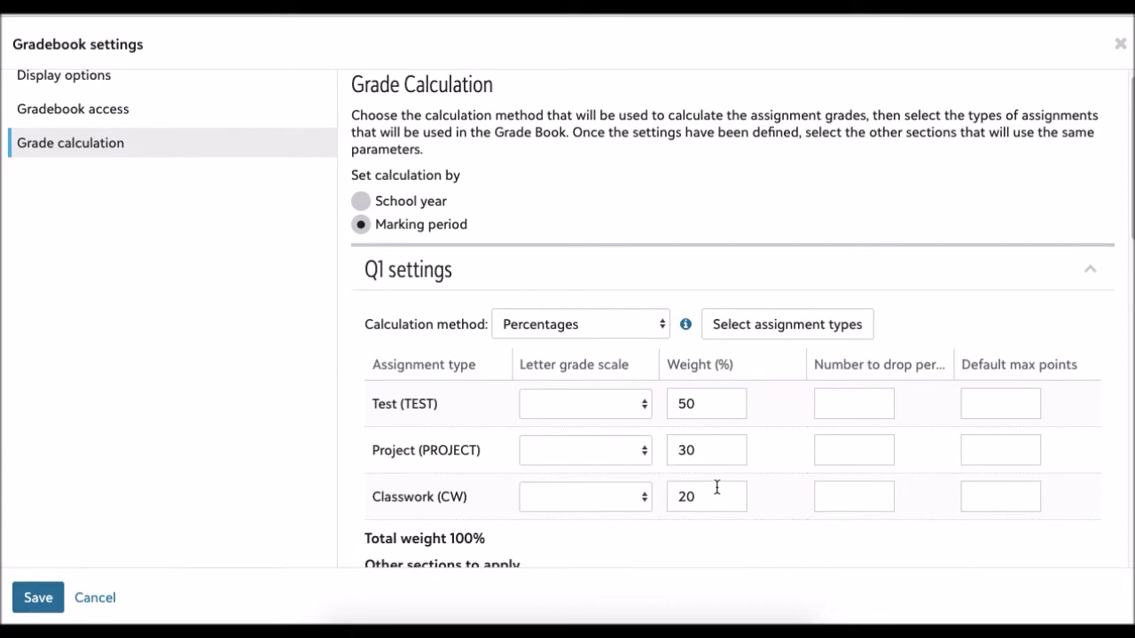
pyautogui.click(770, 330)
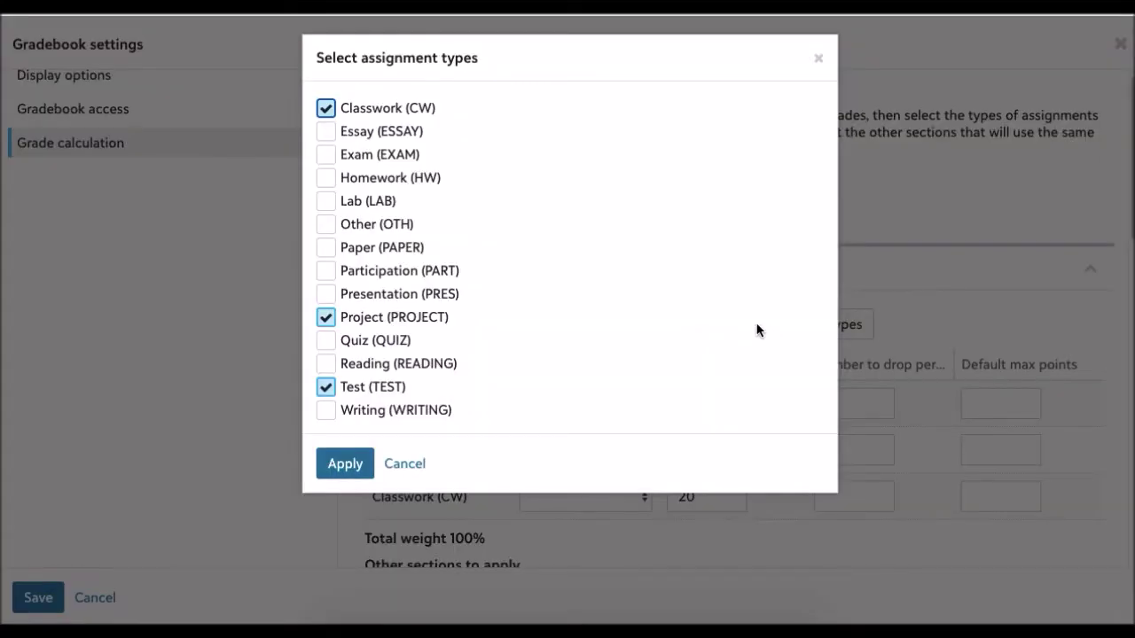
# - Add Other (OTH) as a Q1 assignment type with a 0% weight
pyautogui.click(327, 227)
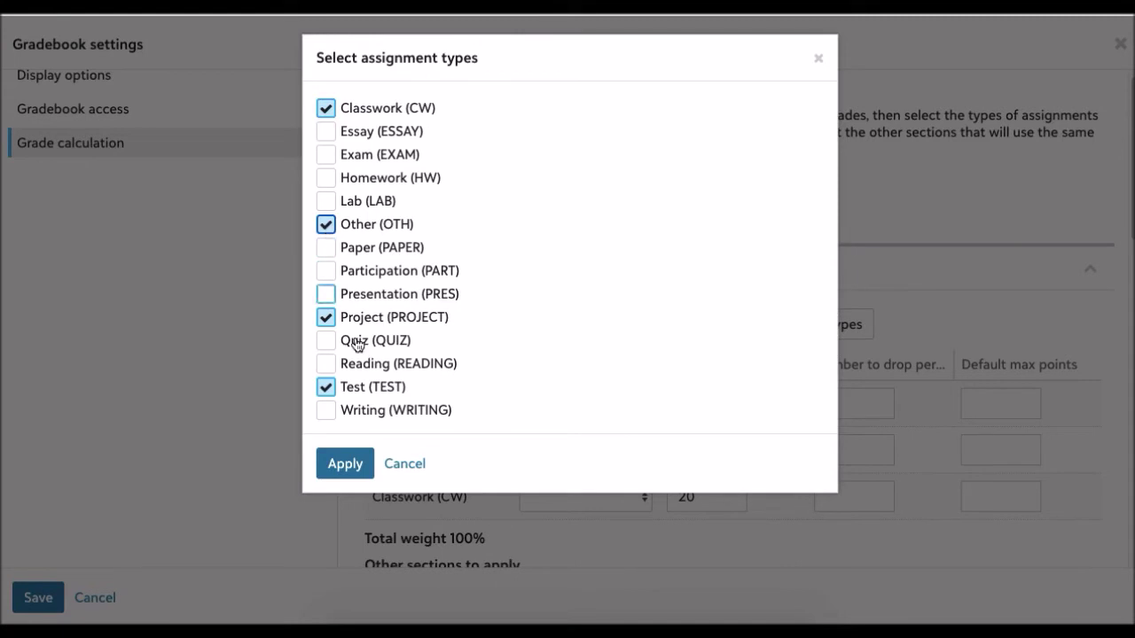
pyautogui.click(347, 472)
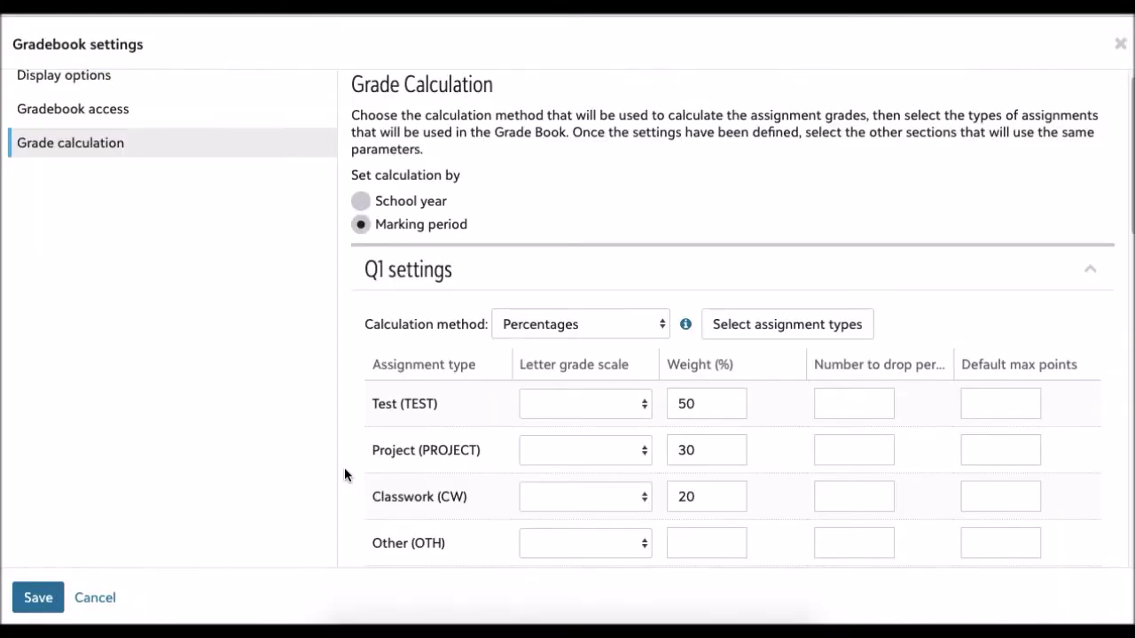
pyautogui.click(700, 541)
pyautogui.write('0')
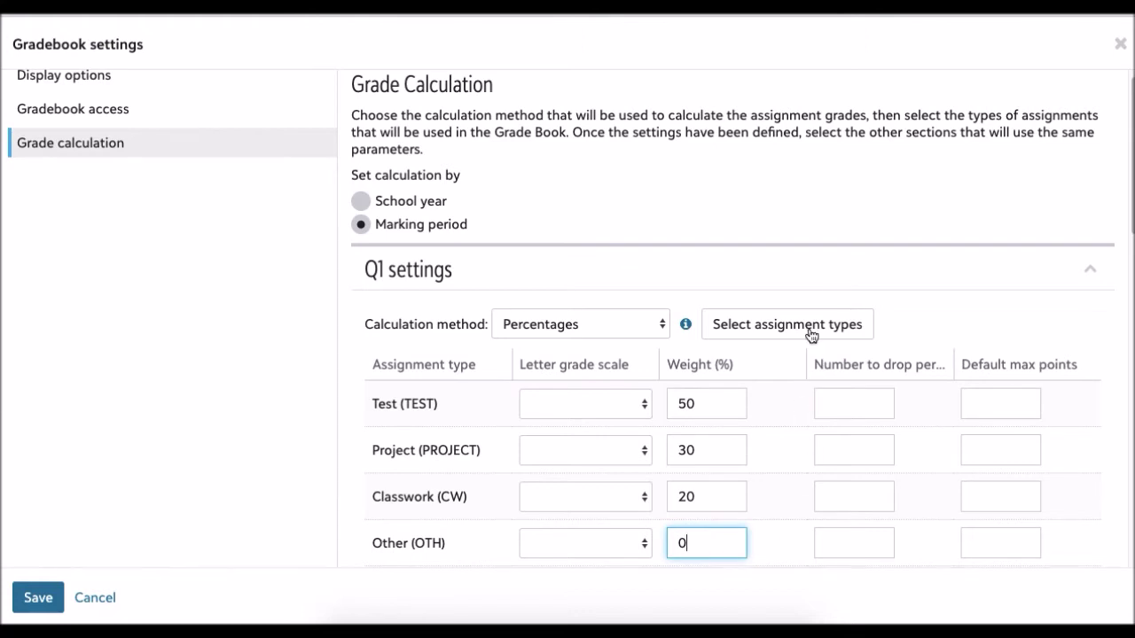
pyautogui.scroll(-1, 742, 331)
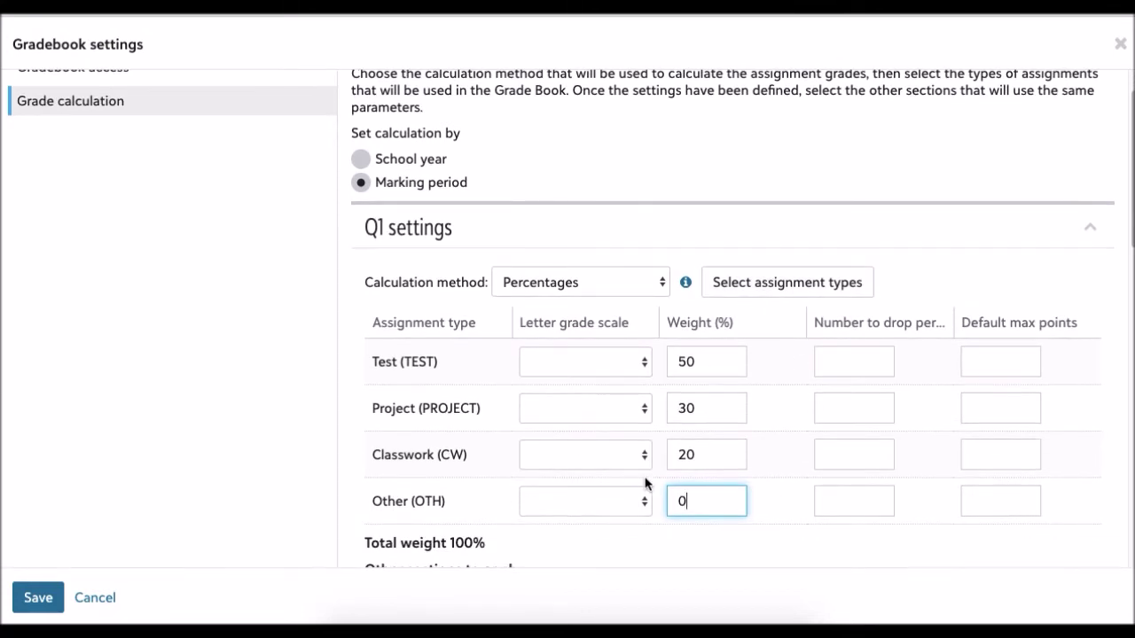
pyautogui.scroll(-1, 639, 487)
pyautogui.click(735, 530)
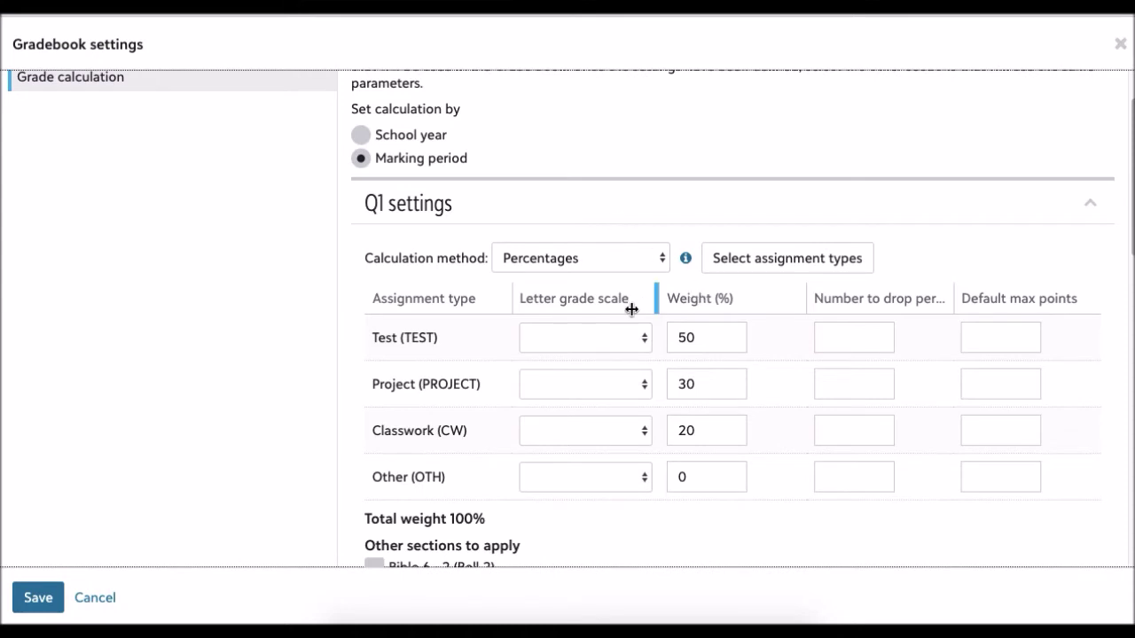
pyautogui.scroll(-1, 647, 355)
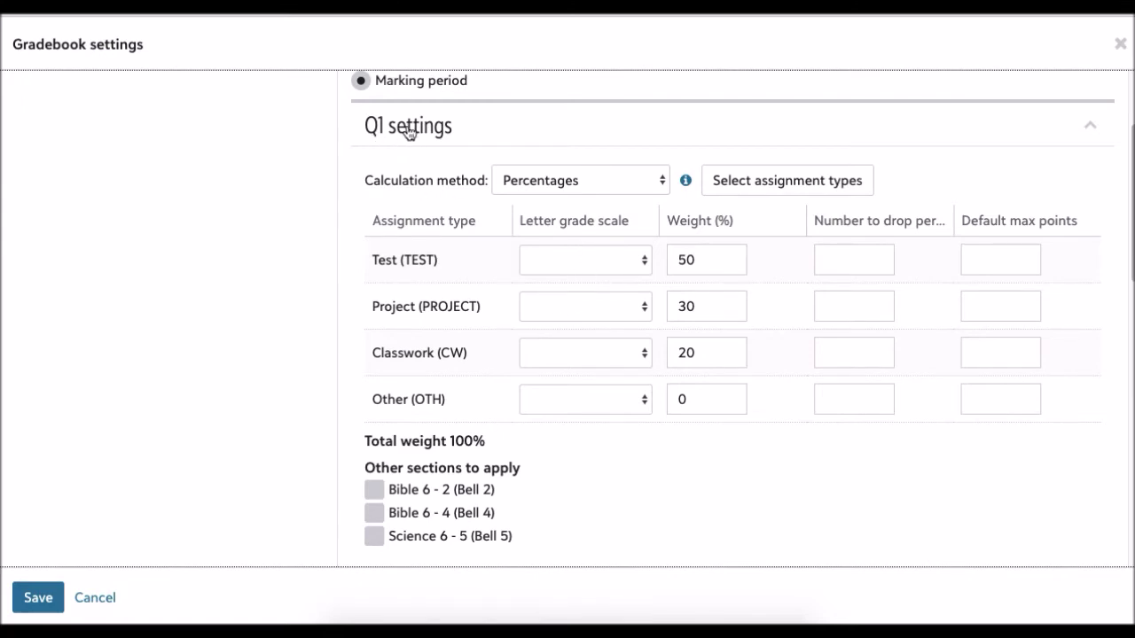
# - Save the Q1 weights of Test 50%, Project 30%, Classwork 20% and Other 0%
pyautogui.scroll(-7, 562, 291)
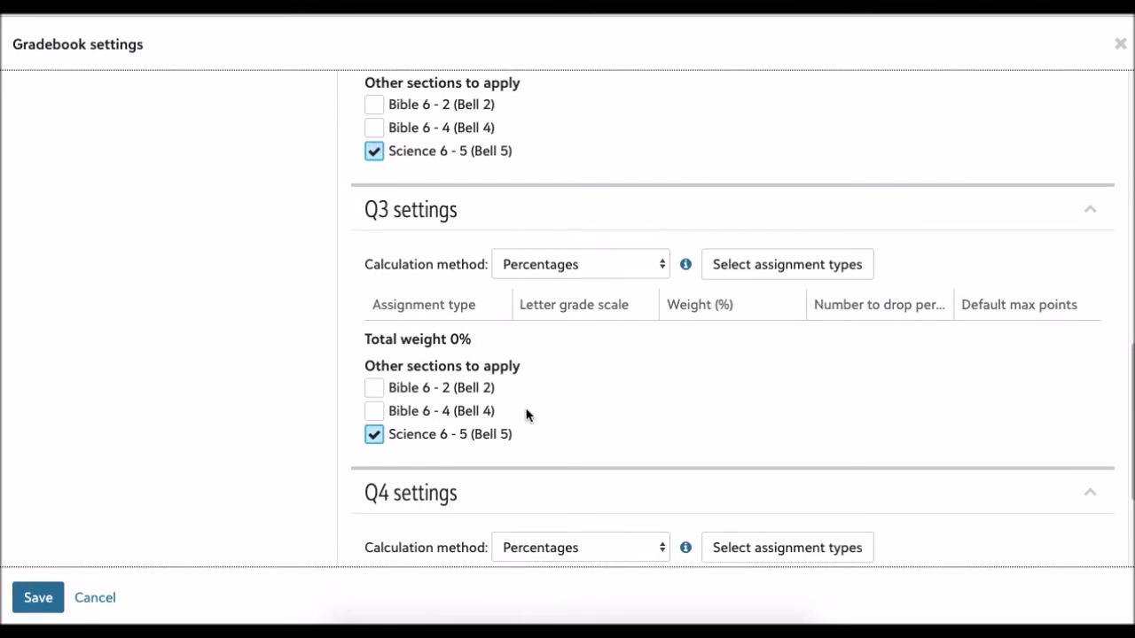
pyautogui.scroll(2, 523, 252)
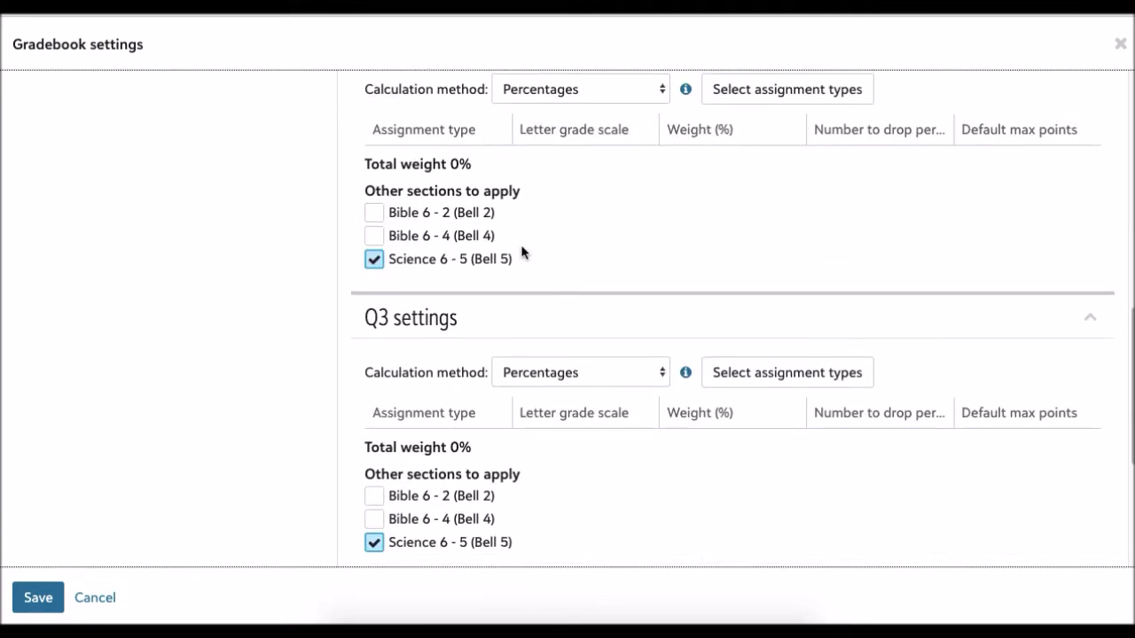
pyautogui.scroll(2, 523, 255)
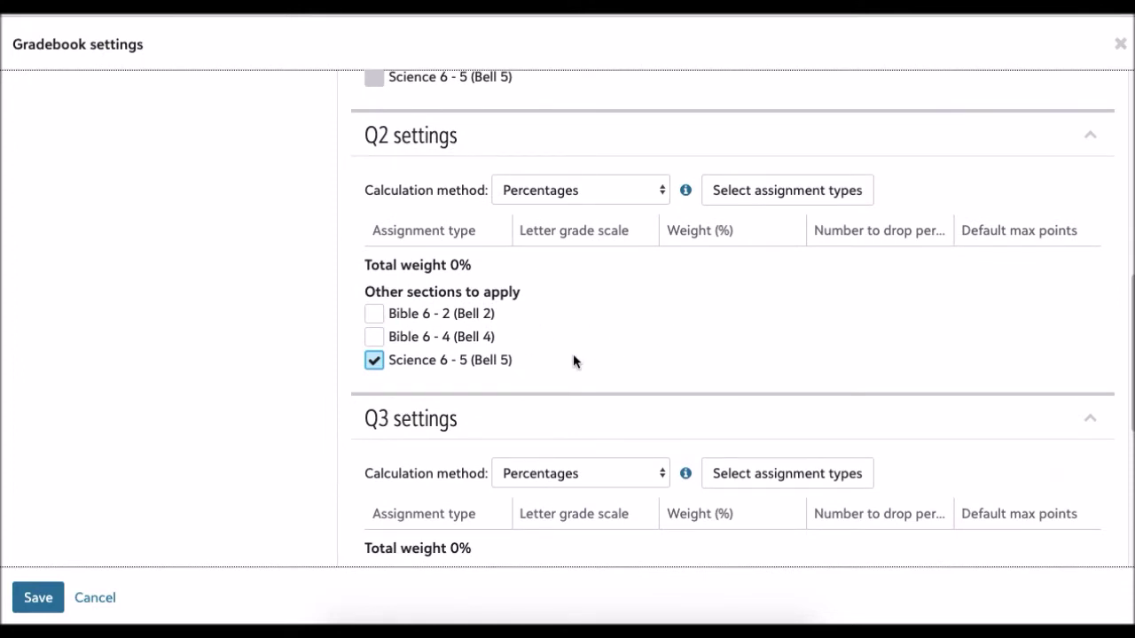
pyautogui.scroll(6, 574, 353)
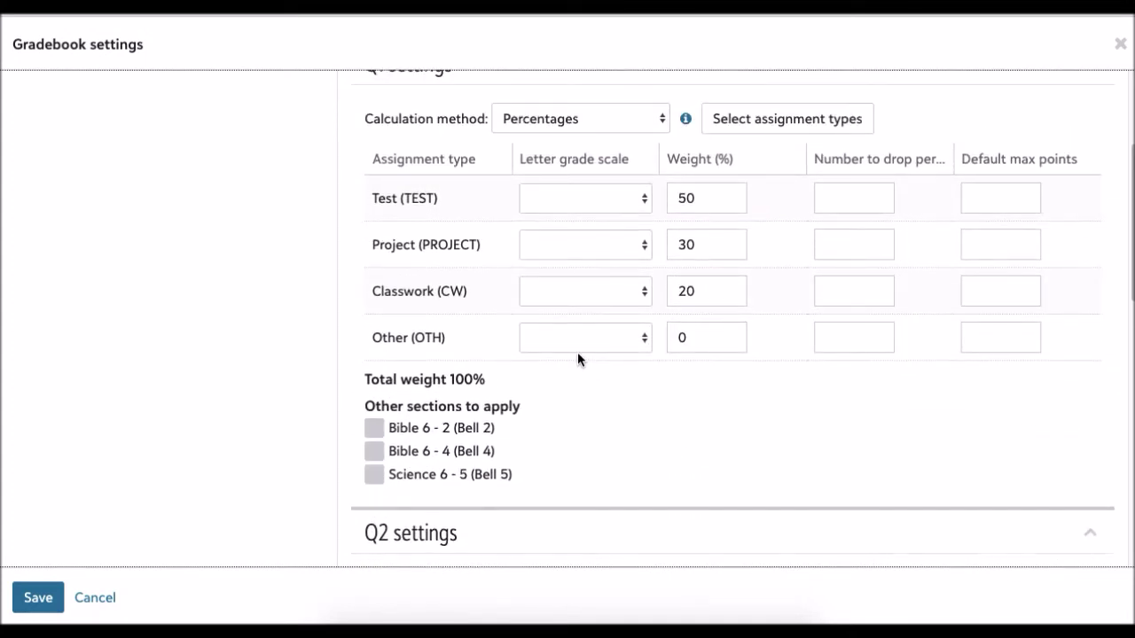
pyautogui.scroll(1, 578, 352)
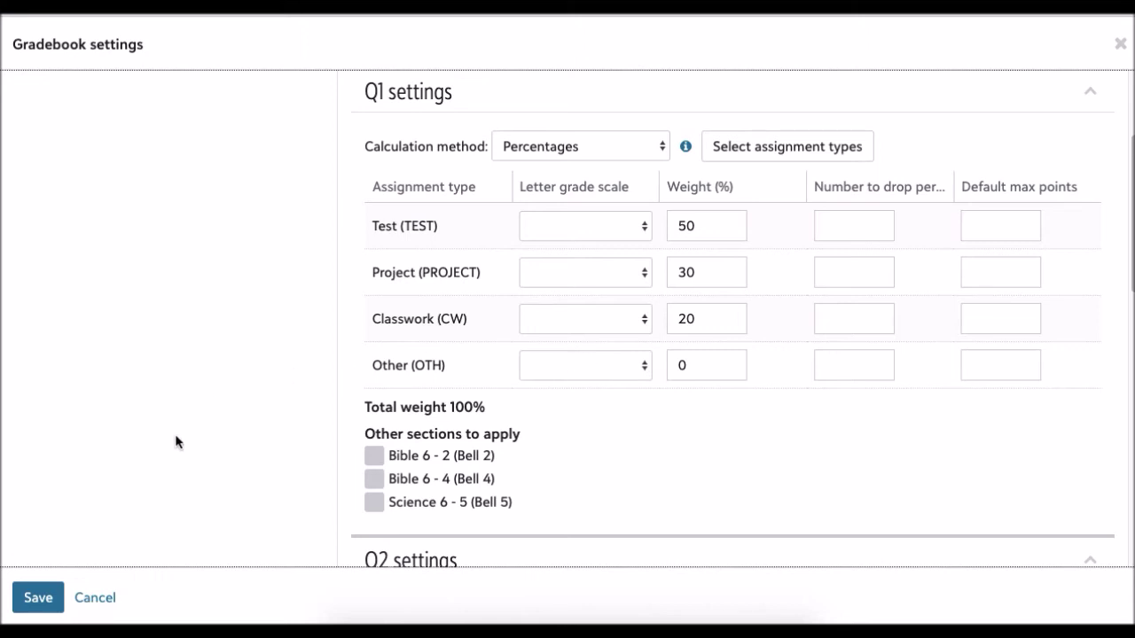
pyautogui.click(46, 603)
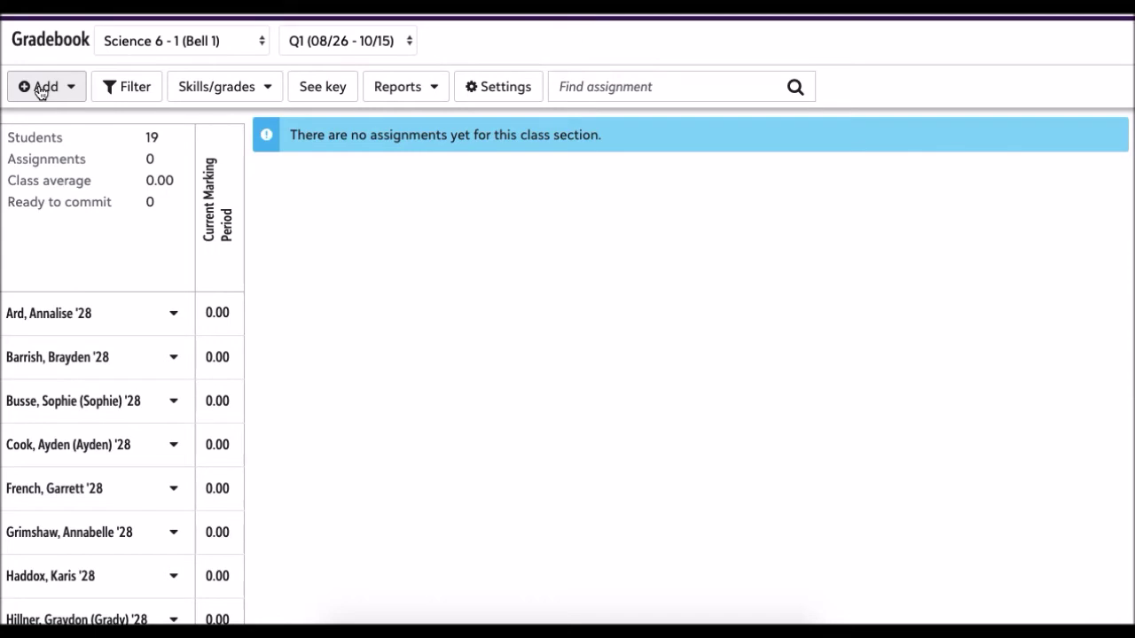
# - Start a new assignment from the gradebook's Add menu
pyautogui.click(44, 94)
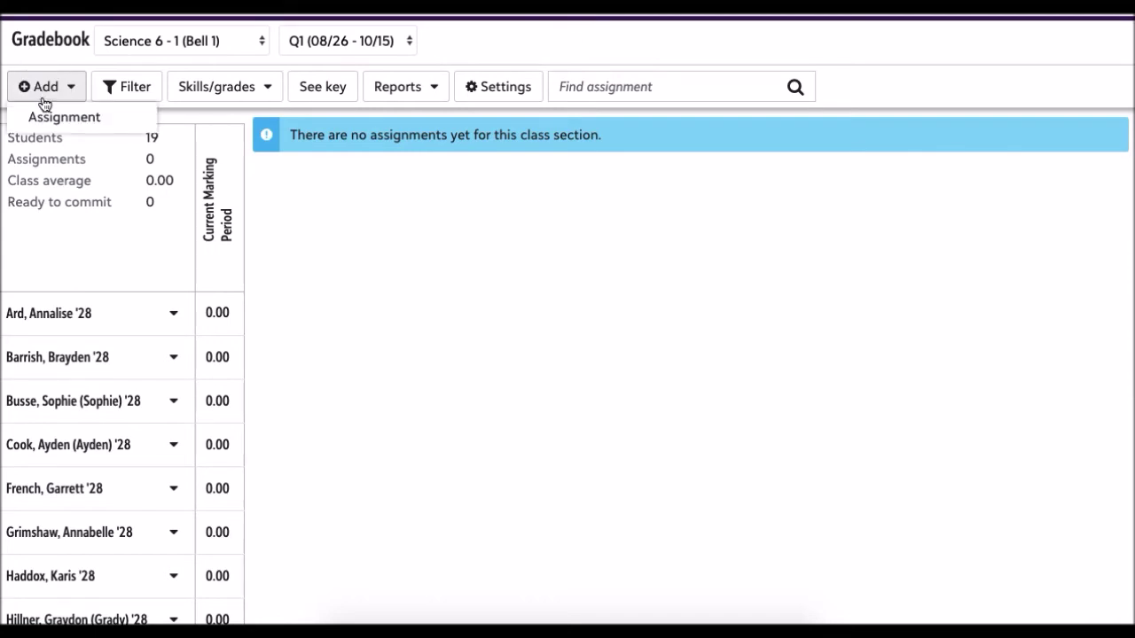
pyautogui.click(46, 116)
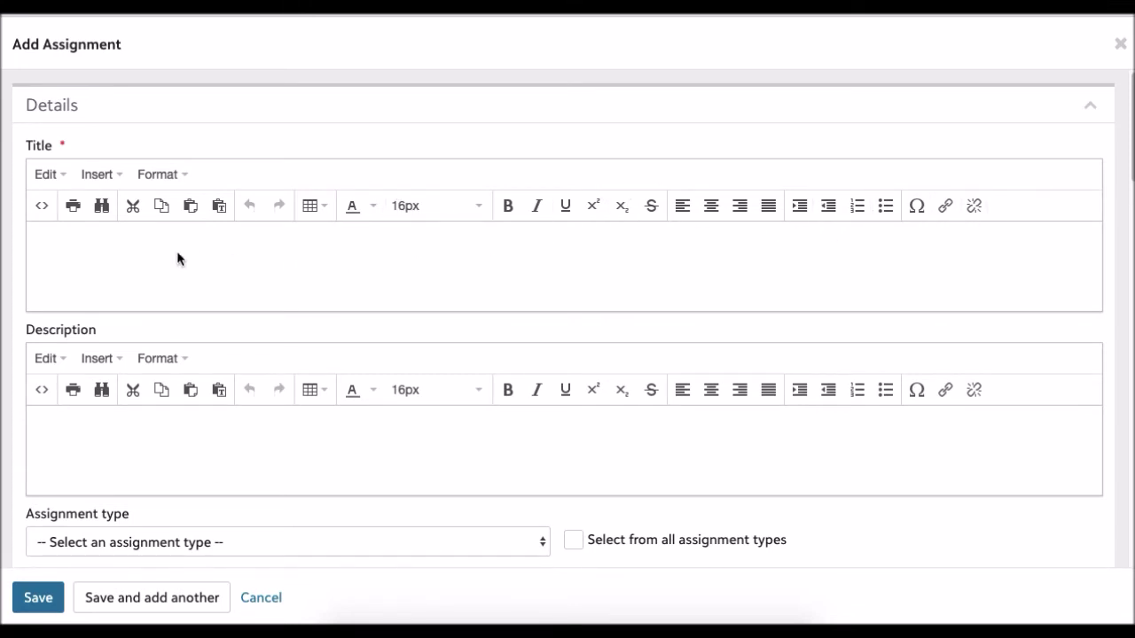
# - Title the assignment 'Scientific Method Project'
pyautogui.click(49, 240)
pyautogui.write('Scientific Method')
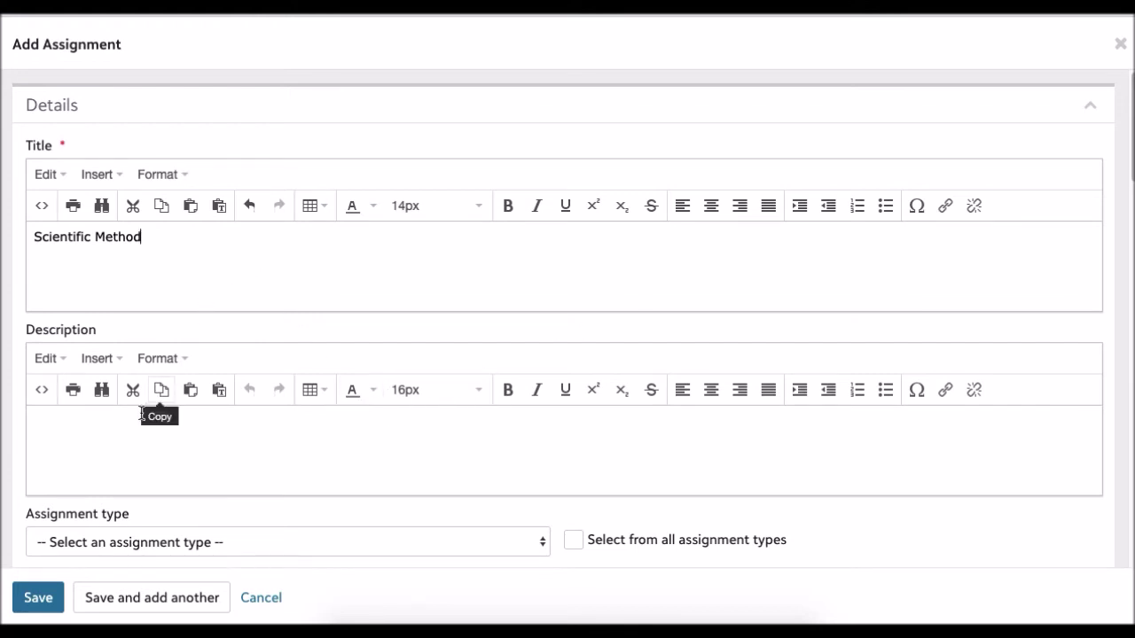
pyautogui.write('P')
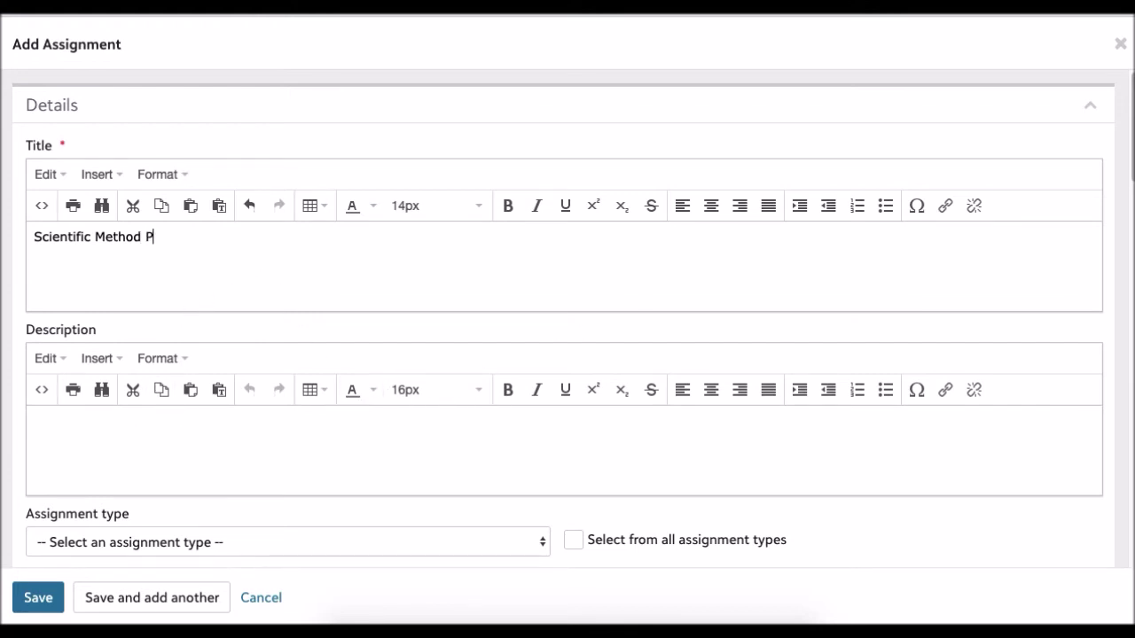
pyautogui.write('roject')
# - Enter the description 'Make a fold with the points of the scientific method.'
pyautogui.click(89, 438)
pyautogui.write('Mka')
pyautogui.press('BackSpace')
pyautogui.press('BackSpace')
pyautogui.write('ake a f')
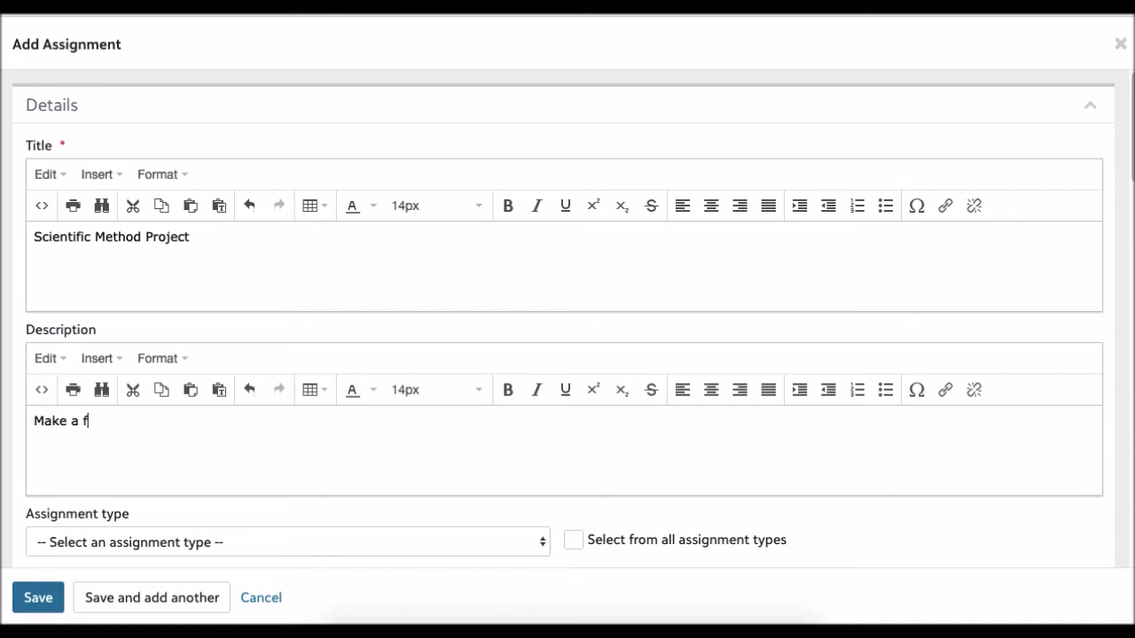
pyautogui.write('old with the points th')
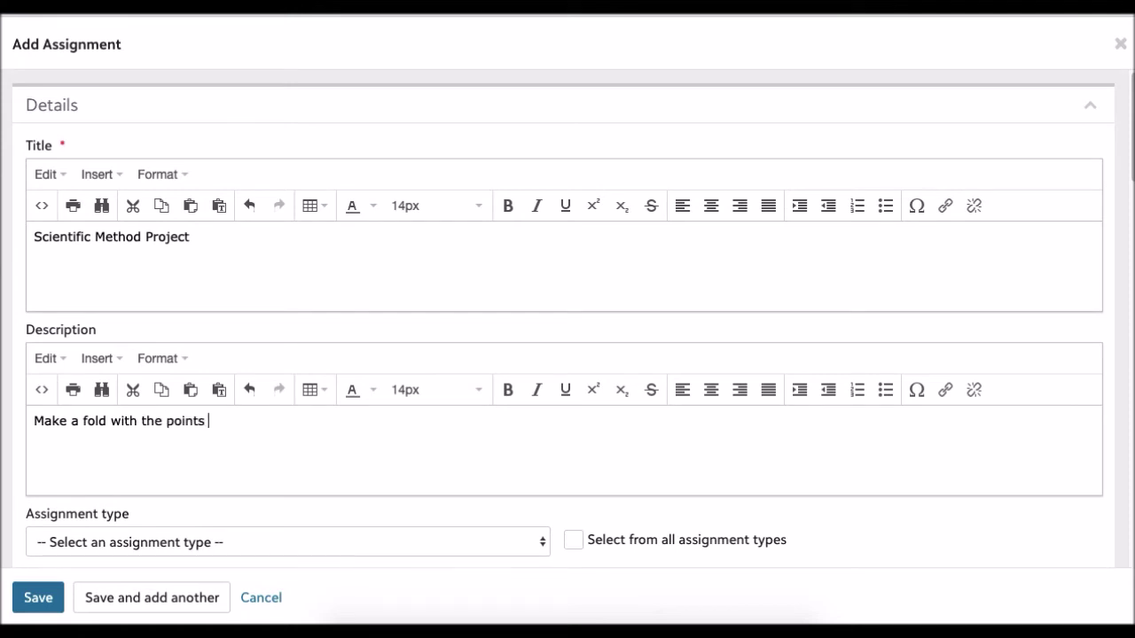
pyautogui.press('BackSpace')
pyautogui.press('BackSpace')
pyautogui.write('of the scienc')
pyautogui.press('BackSpace')
pyautogui.write('tio')
pyautogui.press('BackSpace')
pyautogui.write('fic ')
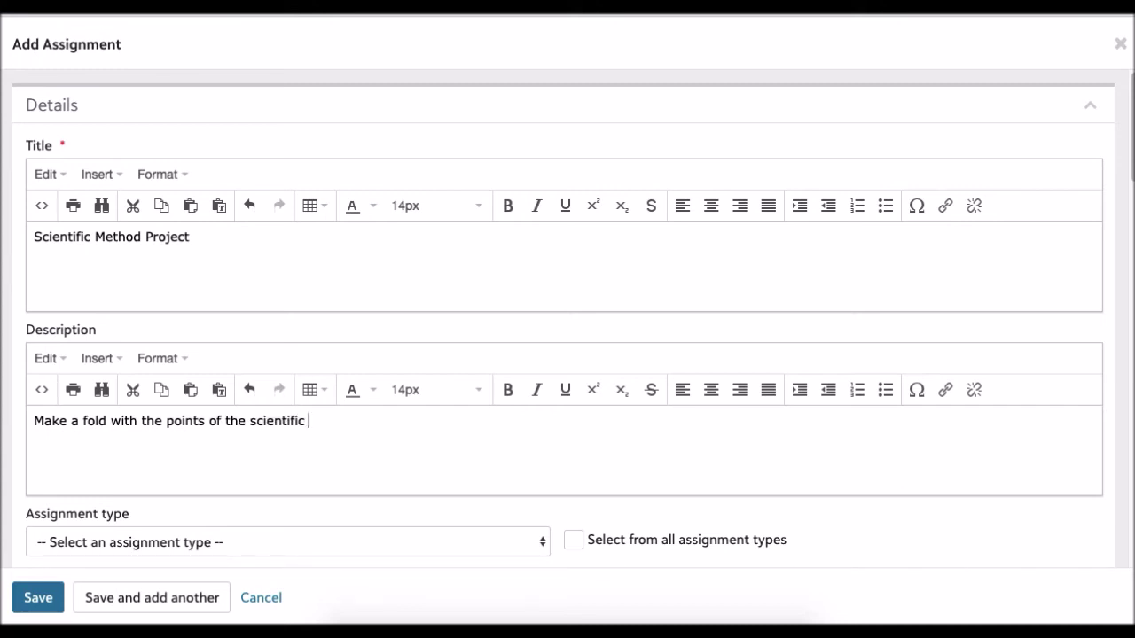
pyautogui.write('method.')
pyautogui.scroll(-1, 390, 428)
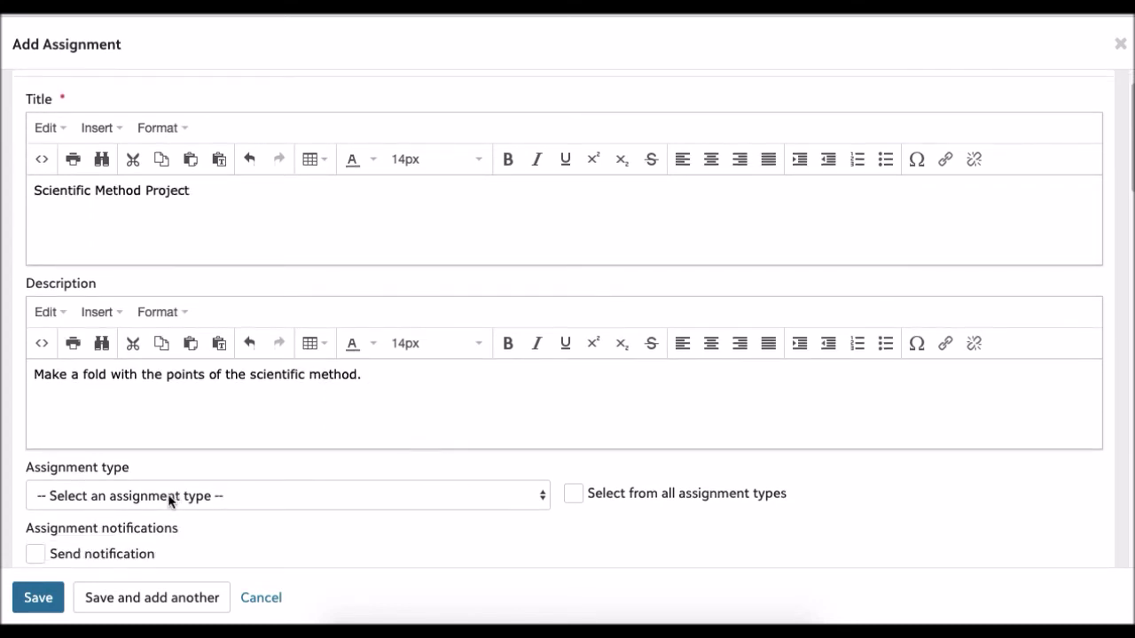
pyautogui.click(171, 498)
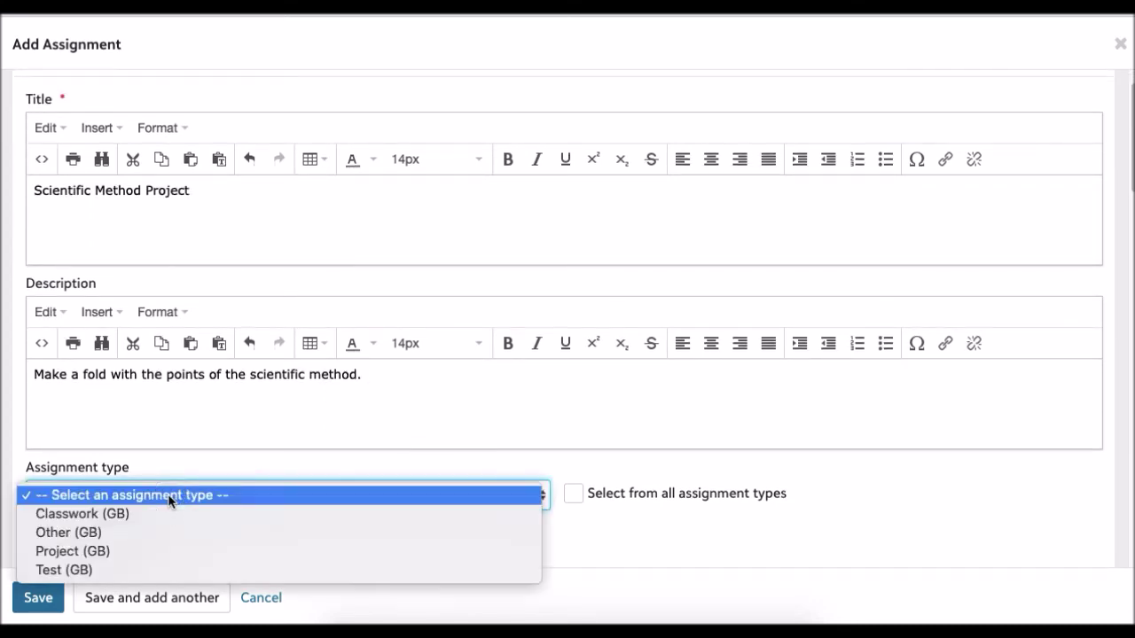
# - Set the assignment type to Project (GB) and scroll down to the Evaluation section
pyautogui.click(97, 551)
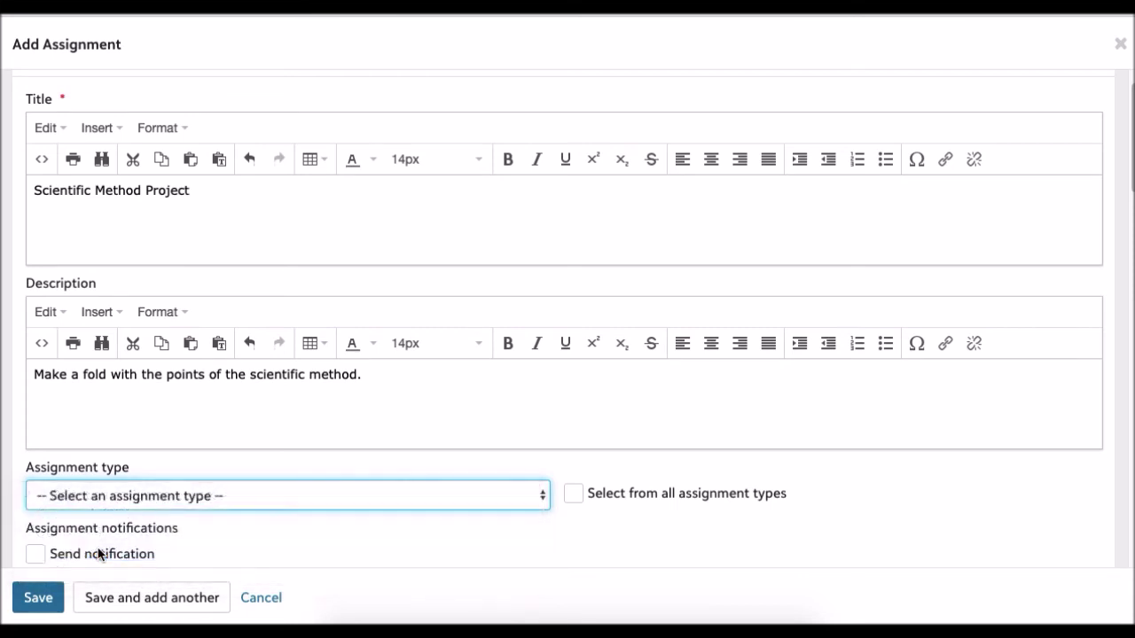
pyautogui.scroll(-1, 360, 510)
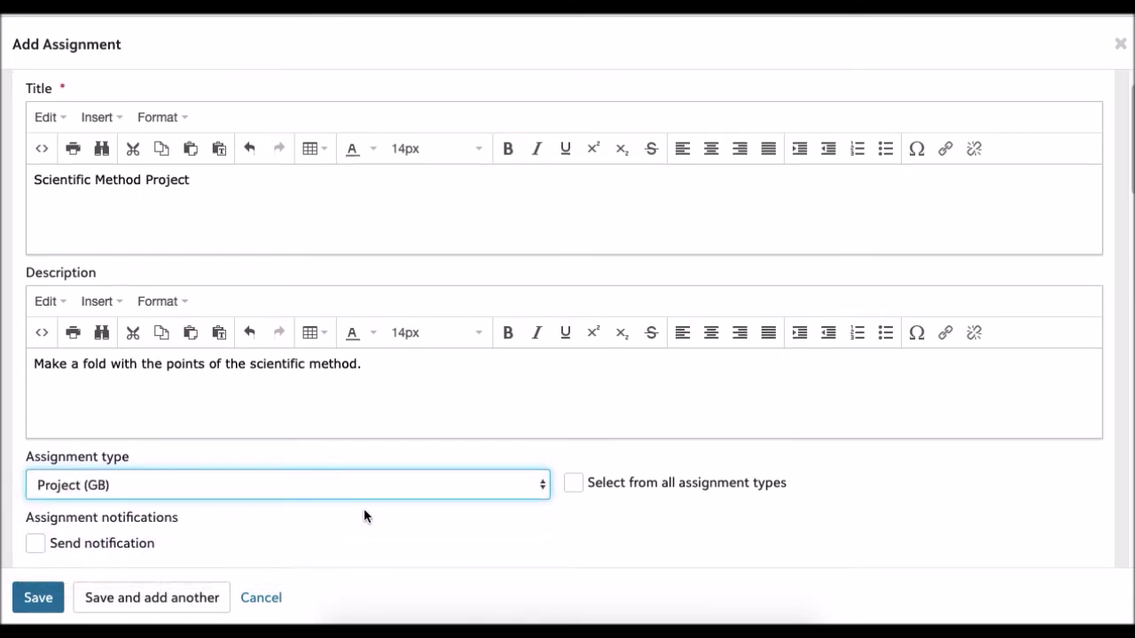
pyautogui.scroll(-5, 333, 532)
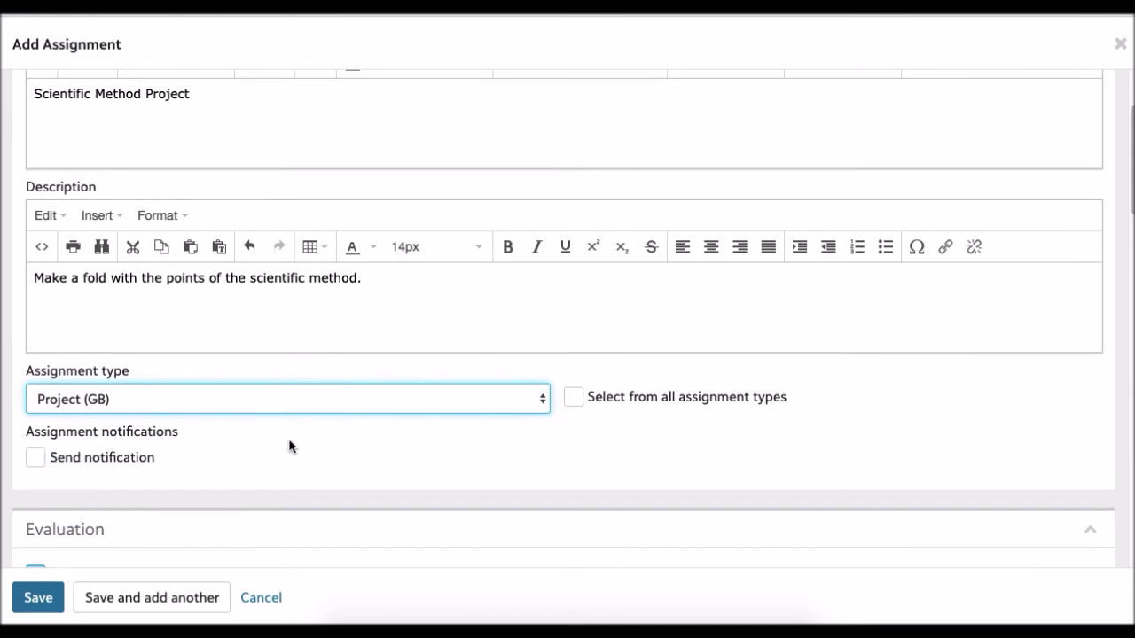
pyautogui.scroll(-1, 290, 444)
pyautogui.scroll(-1, 310, 439)
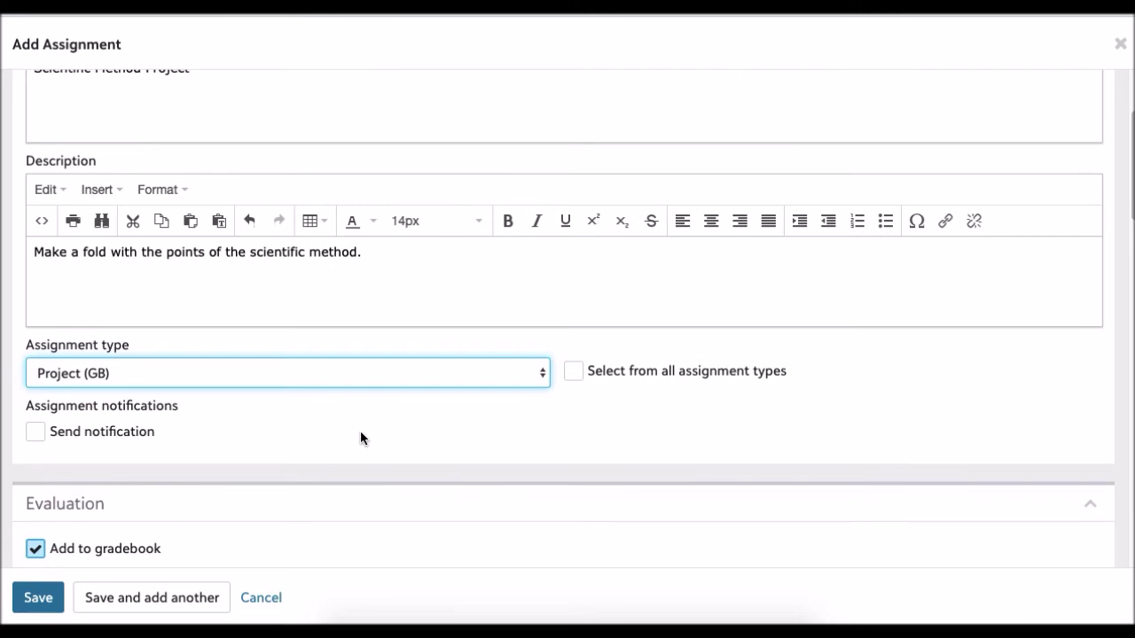
pyautogui.scroll(-3, 360, 432)
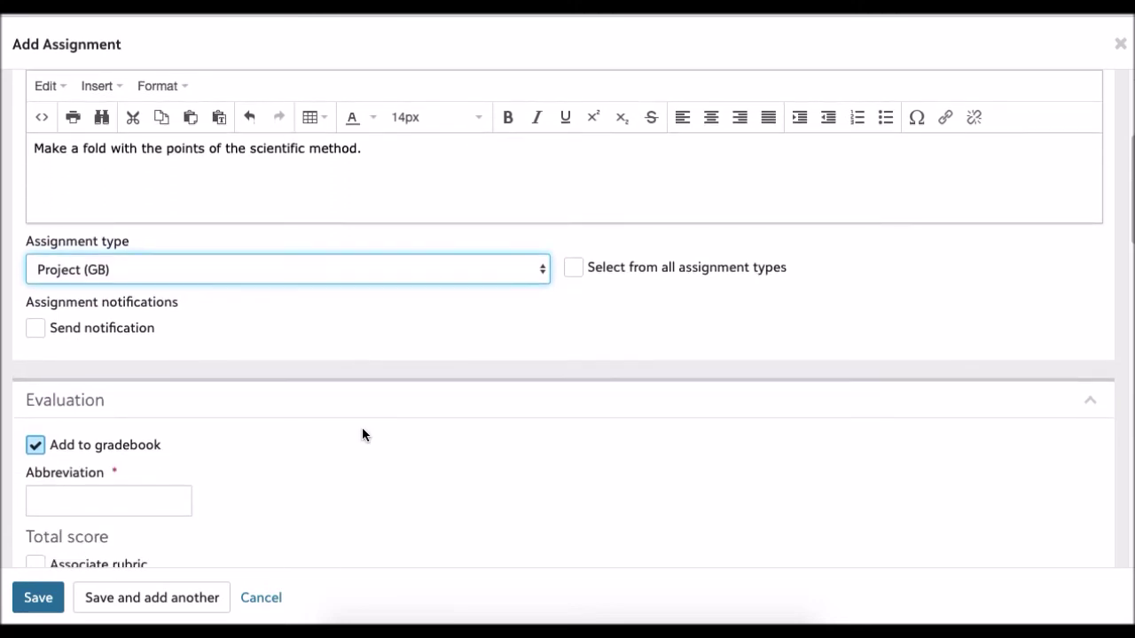
pyautogui.scroll(-1, 362, 432)
pyautogui.scroll(-3, 362, 433)
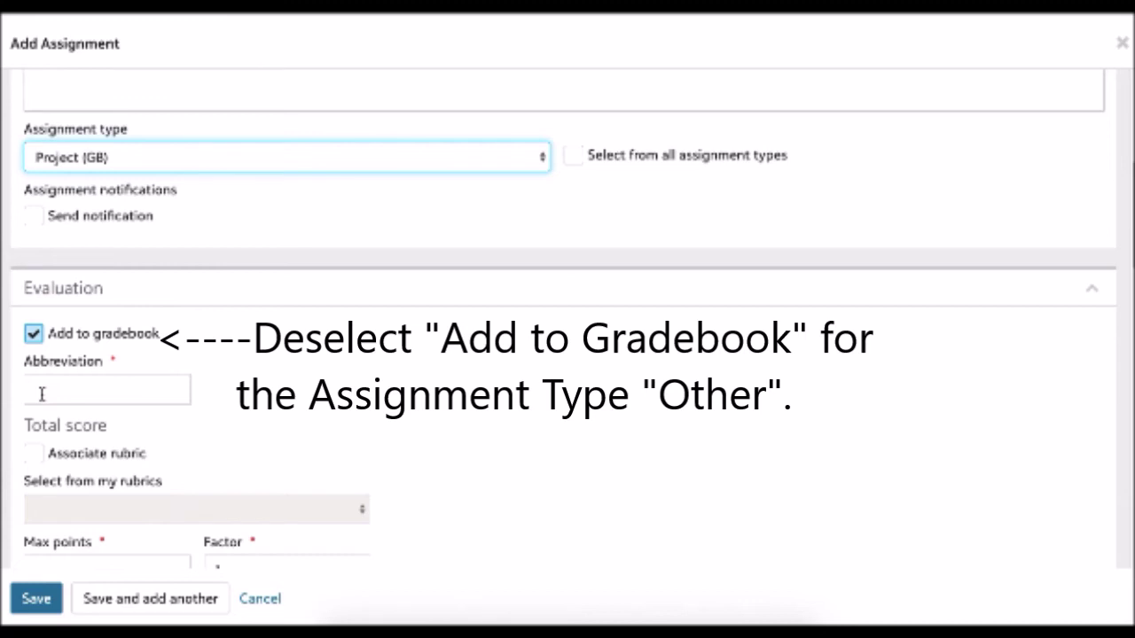
# - Set the gradebook abbreviation to 'SciMeth', shortening it from 'SciMethProj'
pyautogui.click(43, 391)
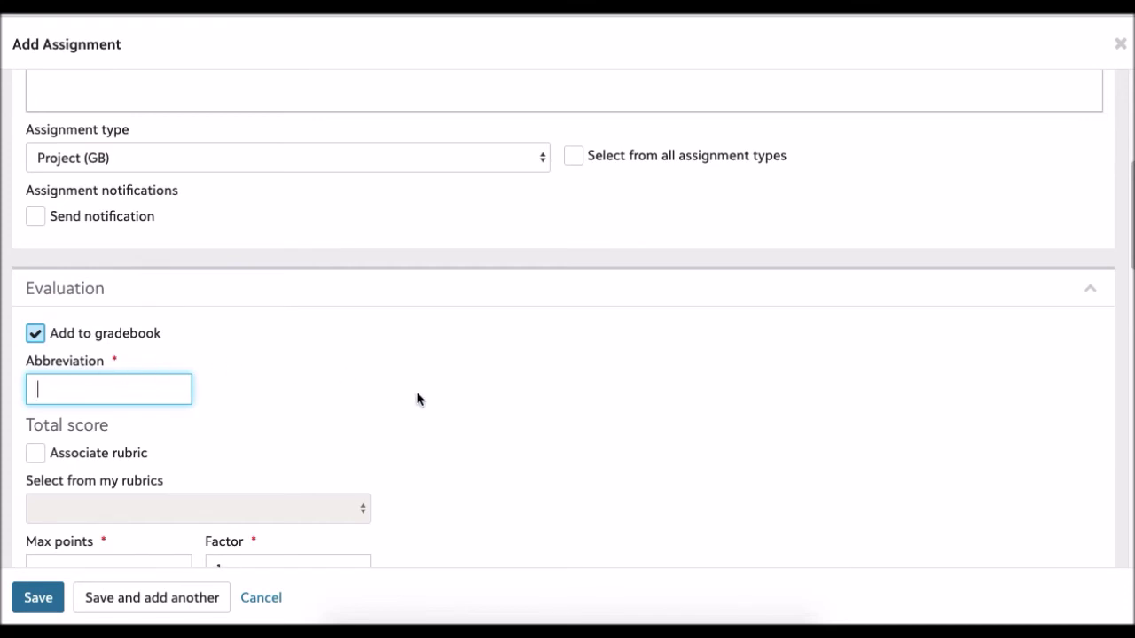
pyautogui.write('SciMethProj')
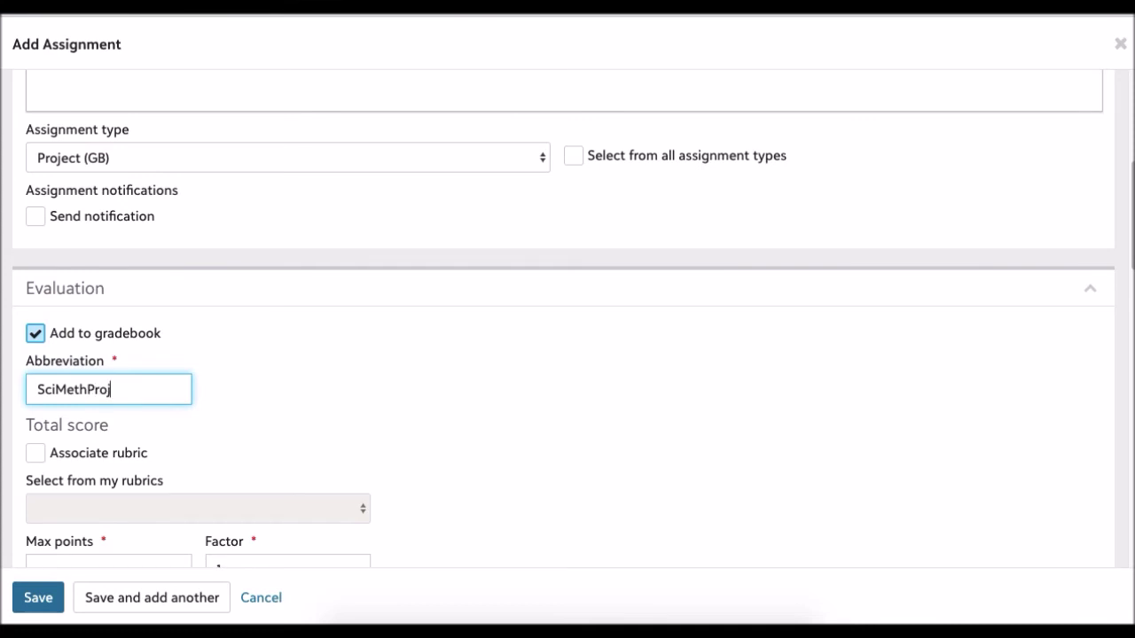
pyautogui.click(424, 424)
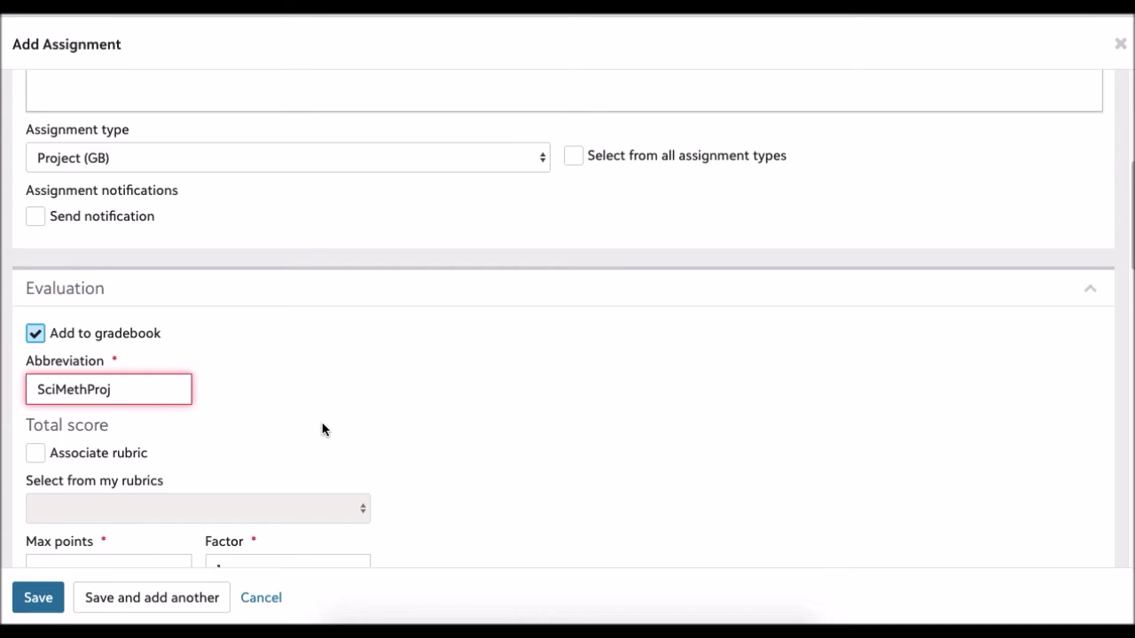
pyautogui.press('BackSpace')
pyautogui.press('BackSpace')
pyautogui.press('BackSpace')
pyautogui.press('BackSpace')
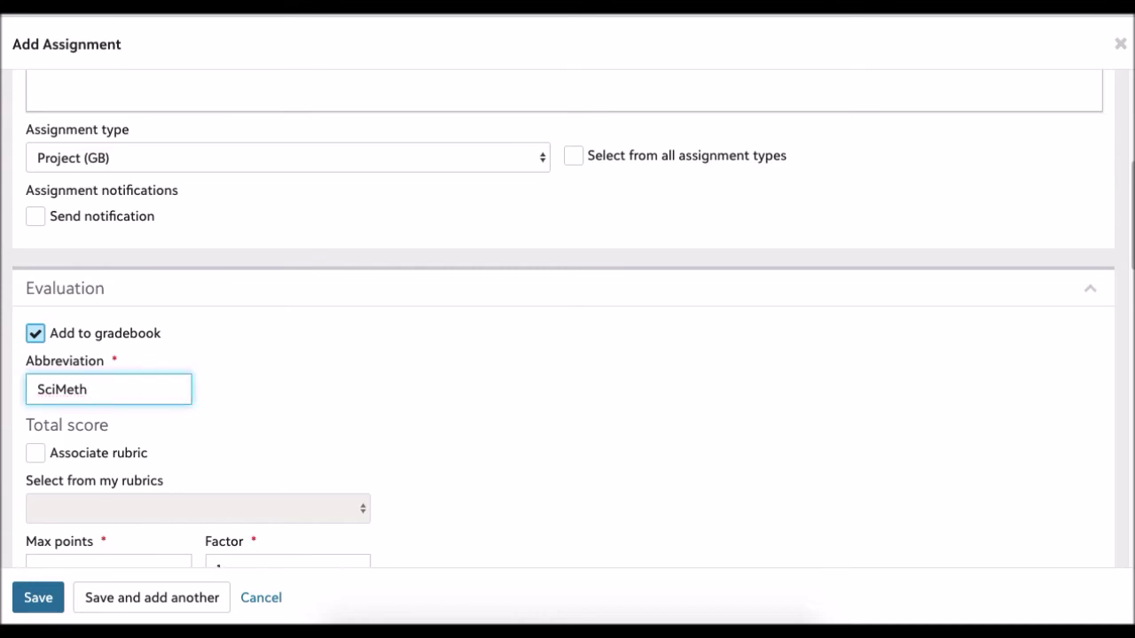
pyautogui.click(329, 423)
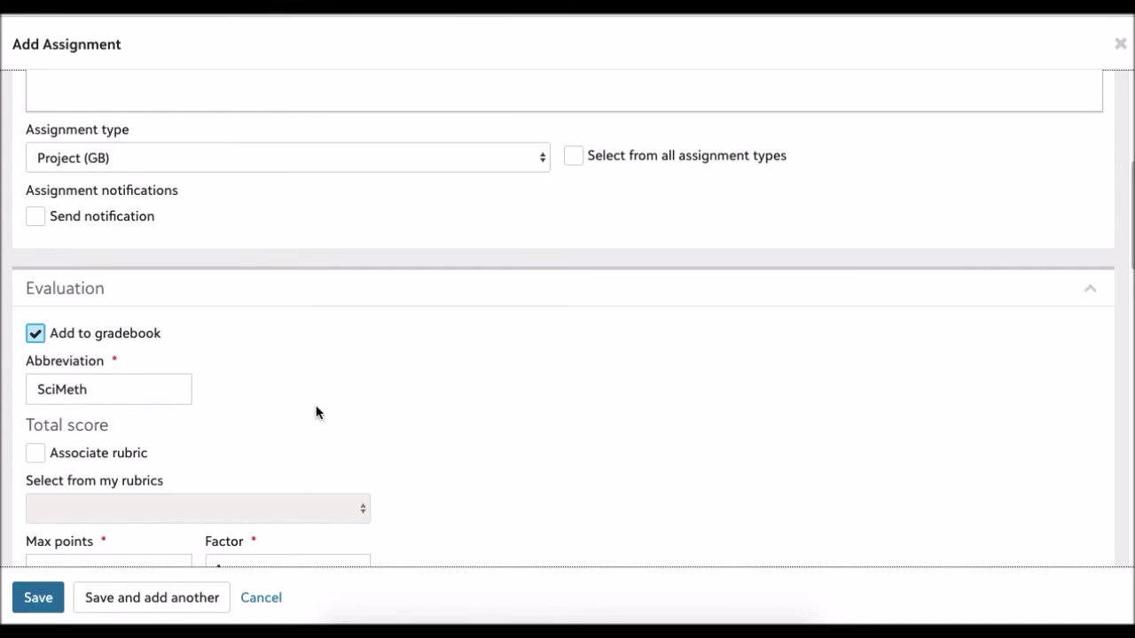
pyautogui.scroll(-1, 263, 420)
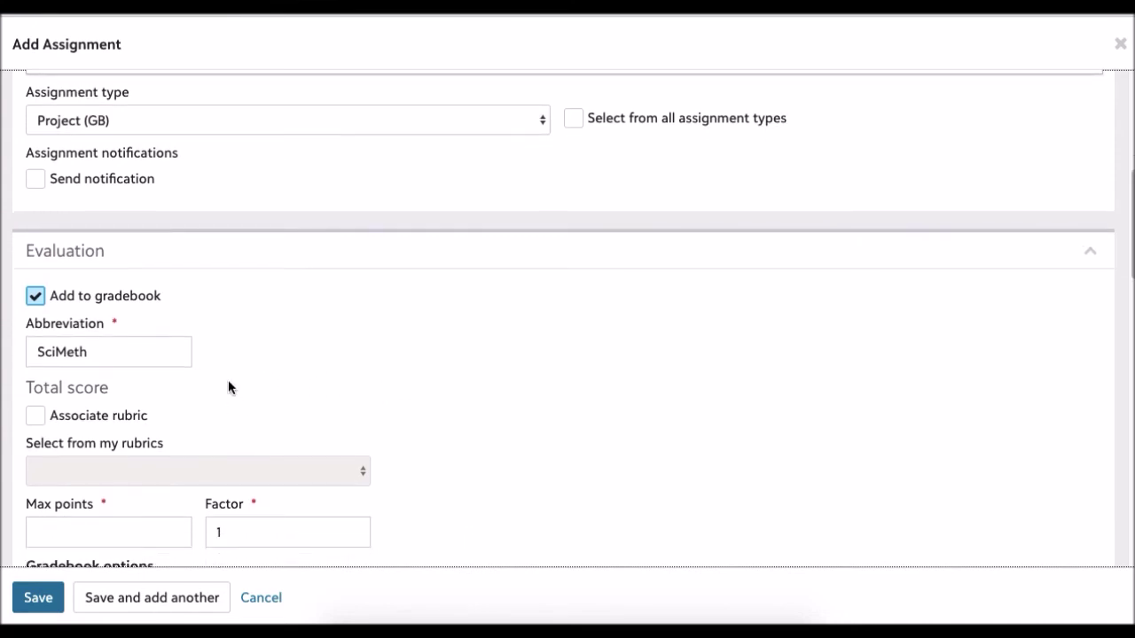
# - Enter 100 as the assignment's max points
pyautogui.scroll(-1, 423, 434)
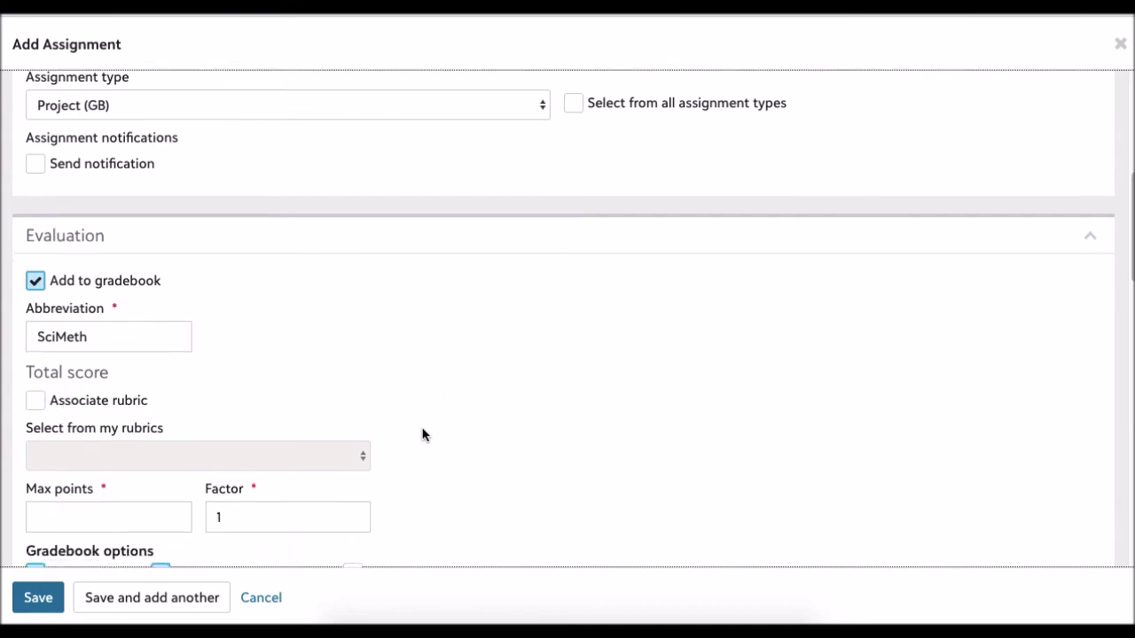
pyautogui.scroll(-3, 423, 435)
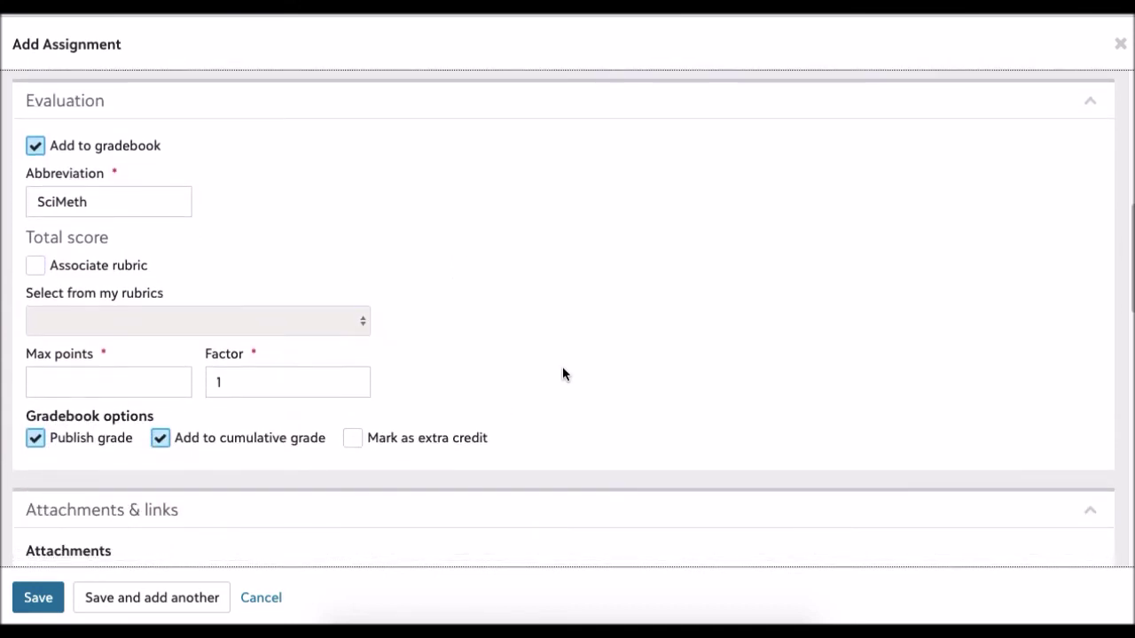
pyautogui.click(79, 383)
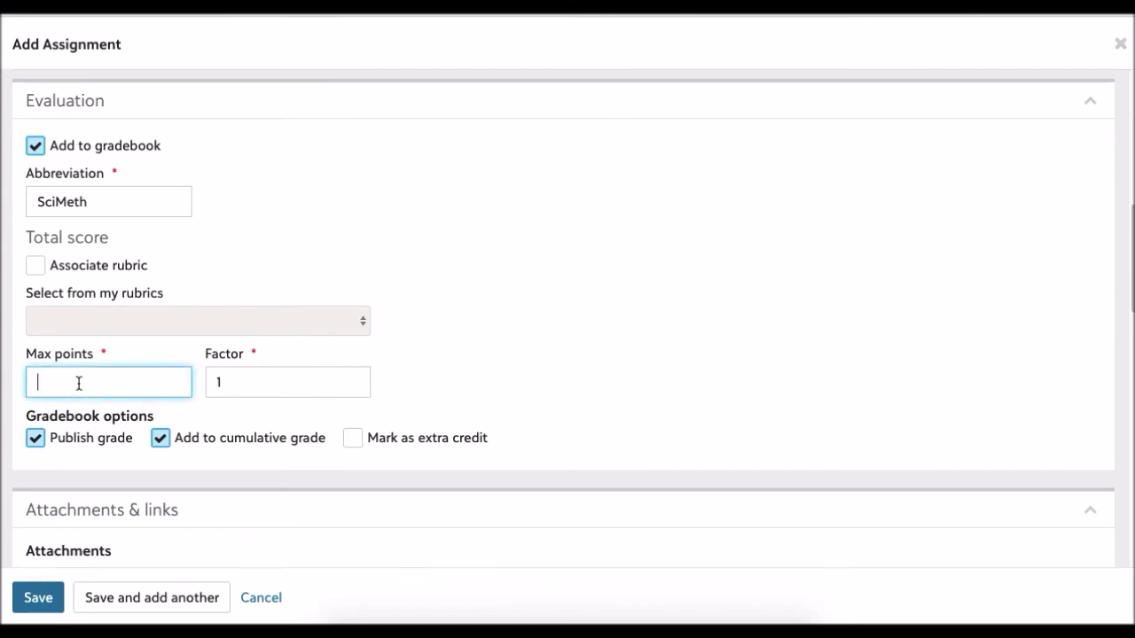
pyautogui.write('100')
pyautogui.scroll(-1, 557, 365)
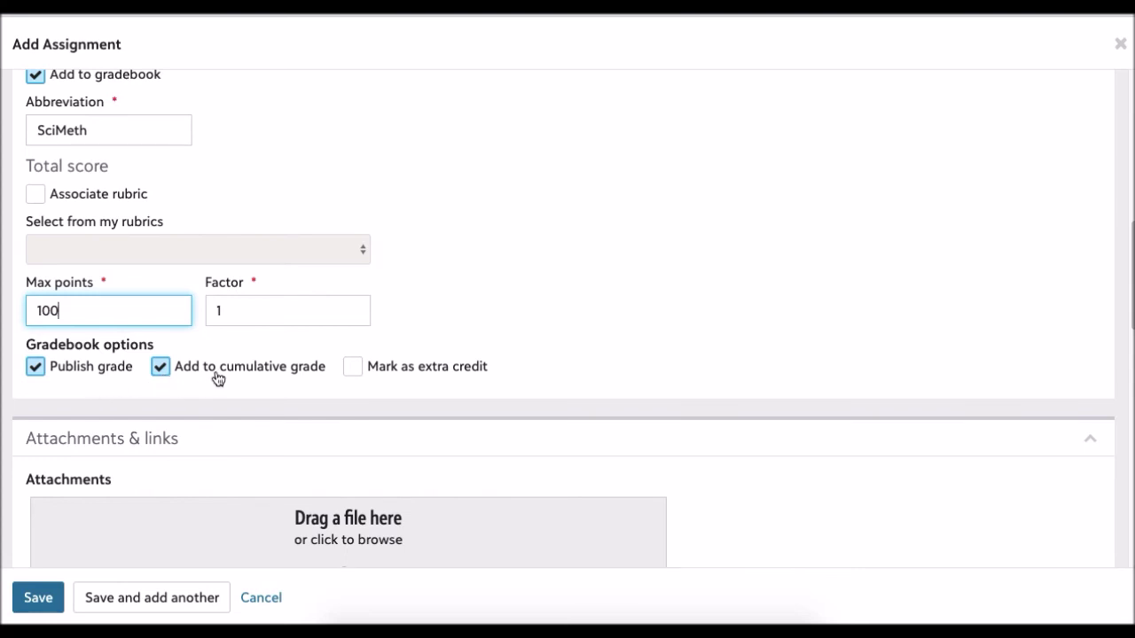
pyautogui.scroll(-2, 279, 378)
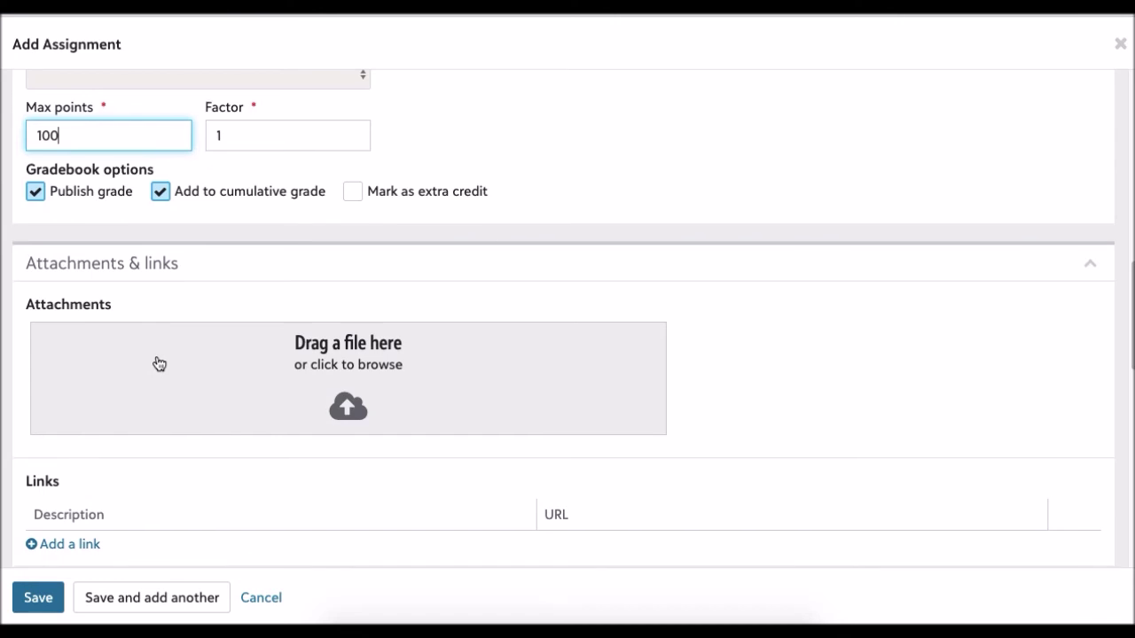
pyautogui.scroll(-1, 159, 364)
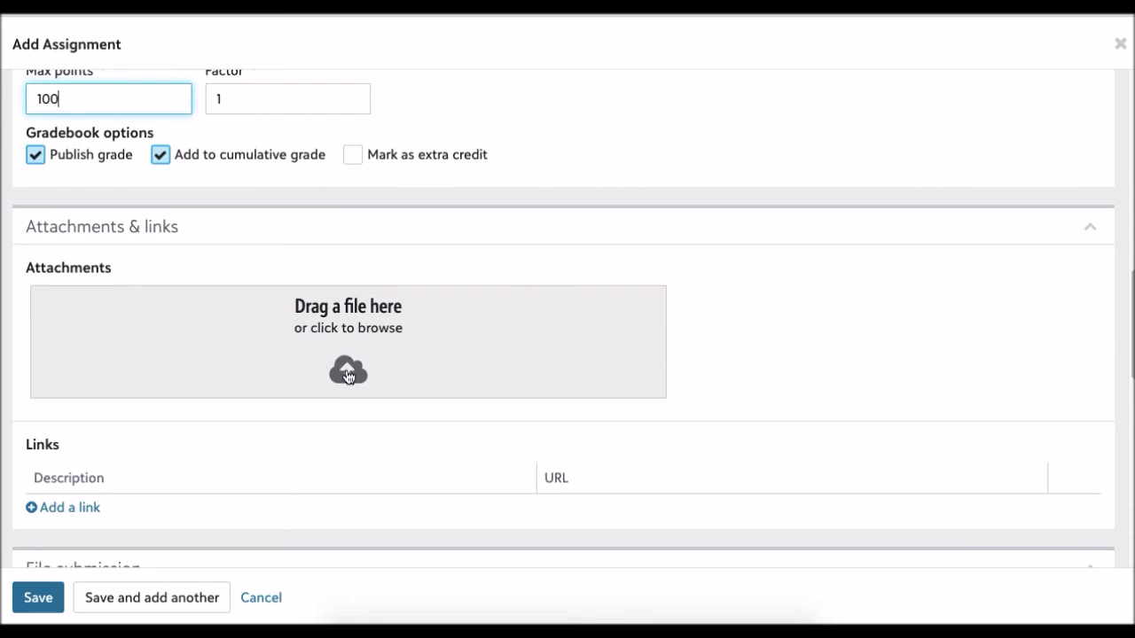
pyautogui.scroll(-1, 164, 368)
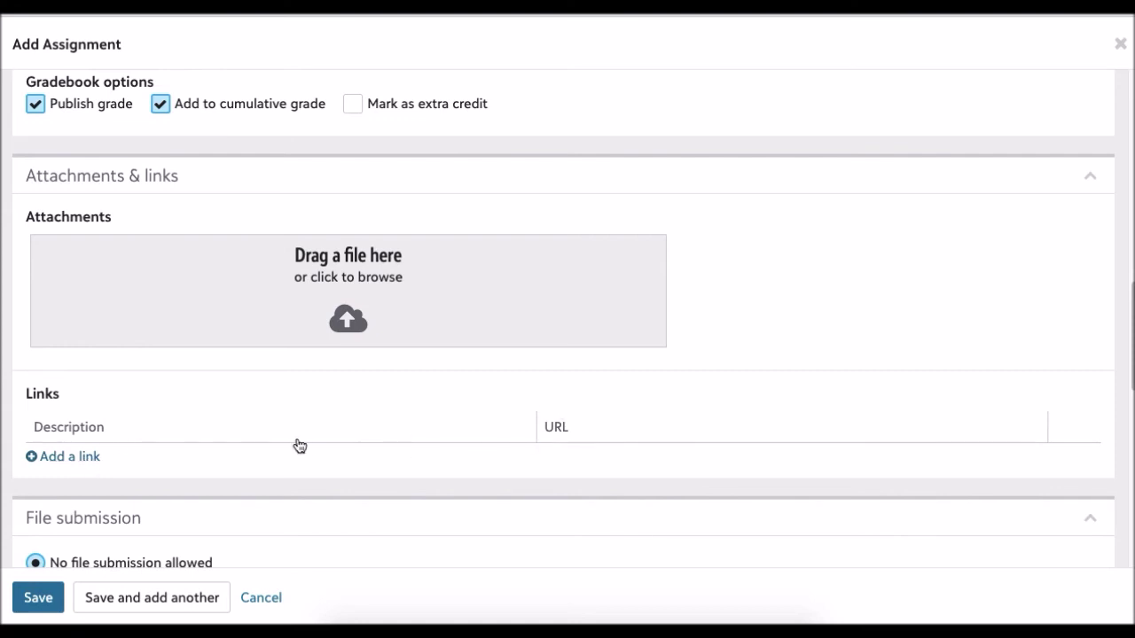
pyautogui.scroll(-3, 266, 444)
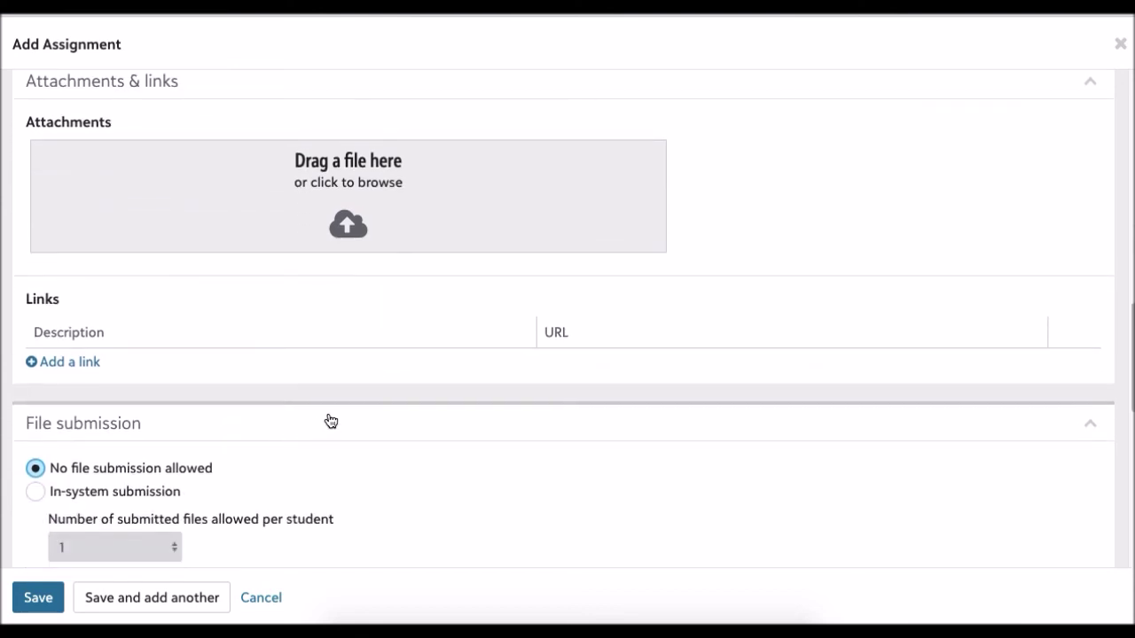
pyautogui.scroll(-1, 458, 380)
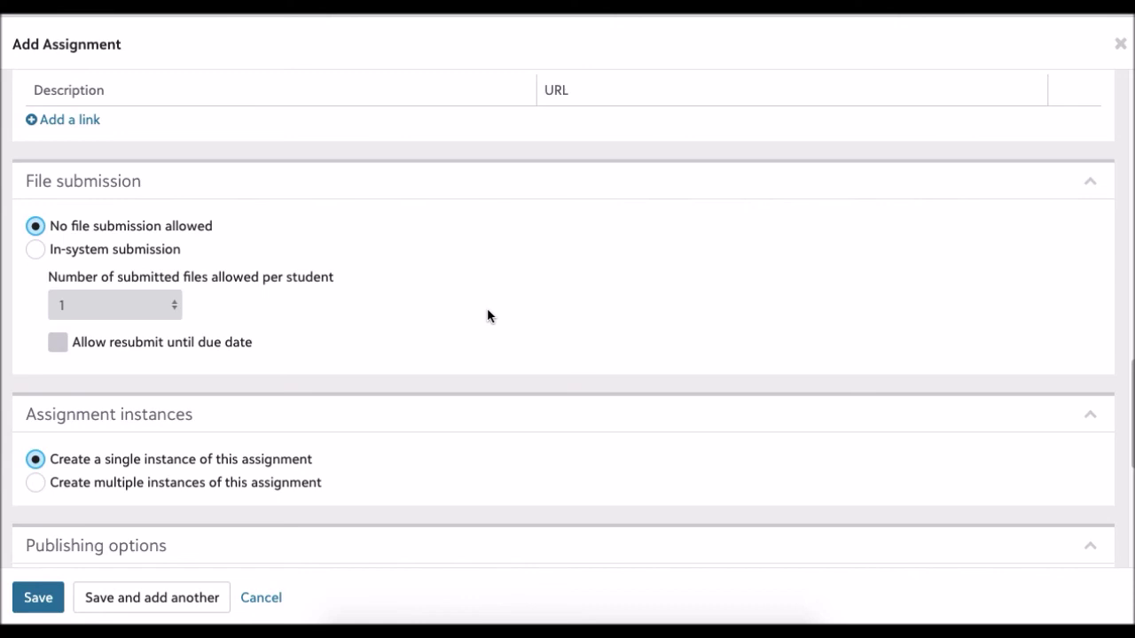
# - Switch the assignment option to Create multiple instances
pyautogui.scroll(-3, 487, 310)
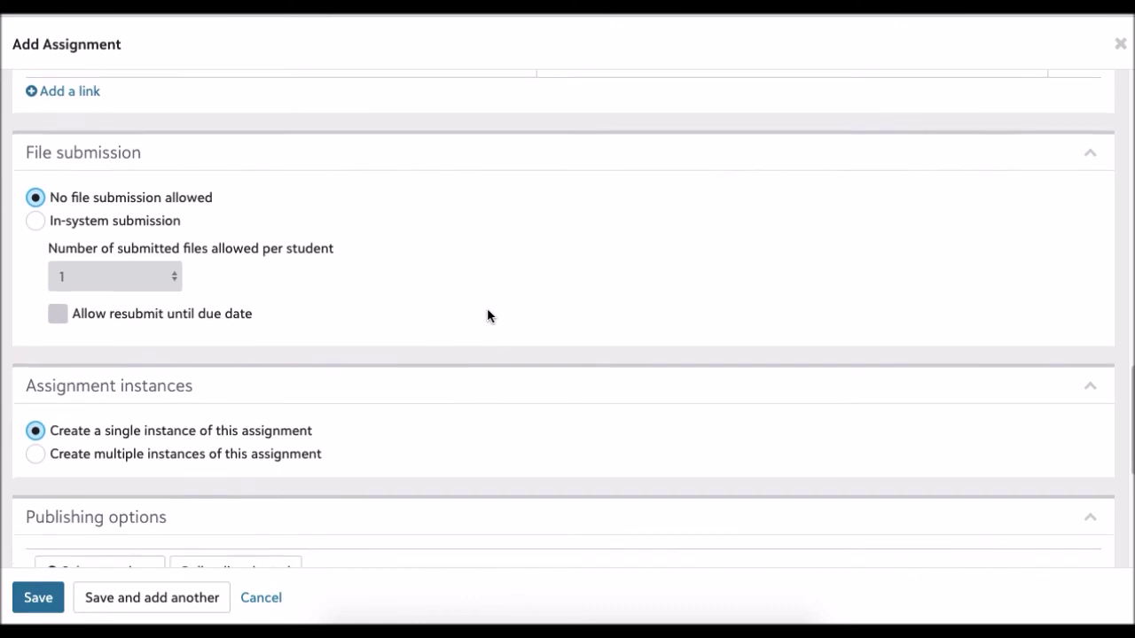
pyautogui.scroll(-1, 487, 316)
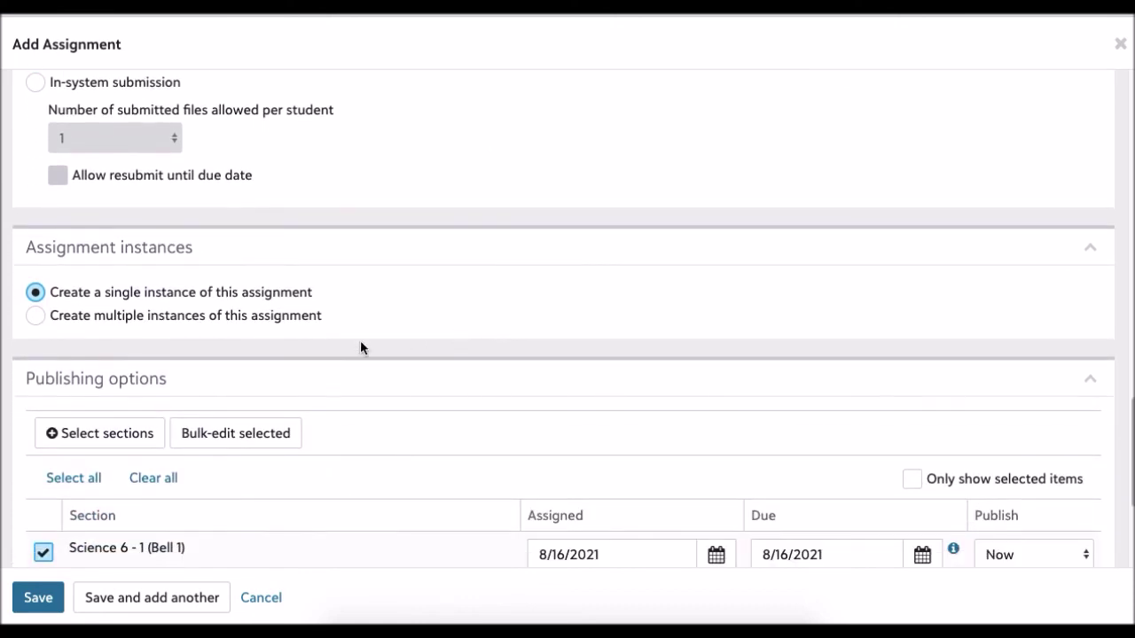
pyautogui.click(37, 319)
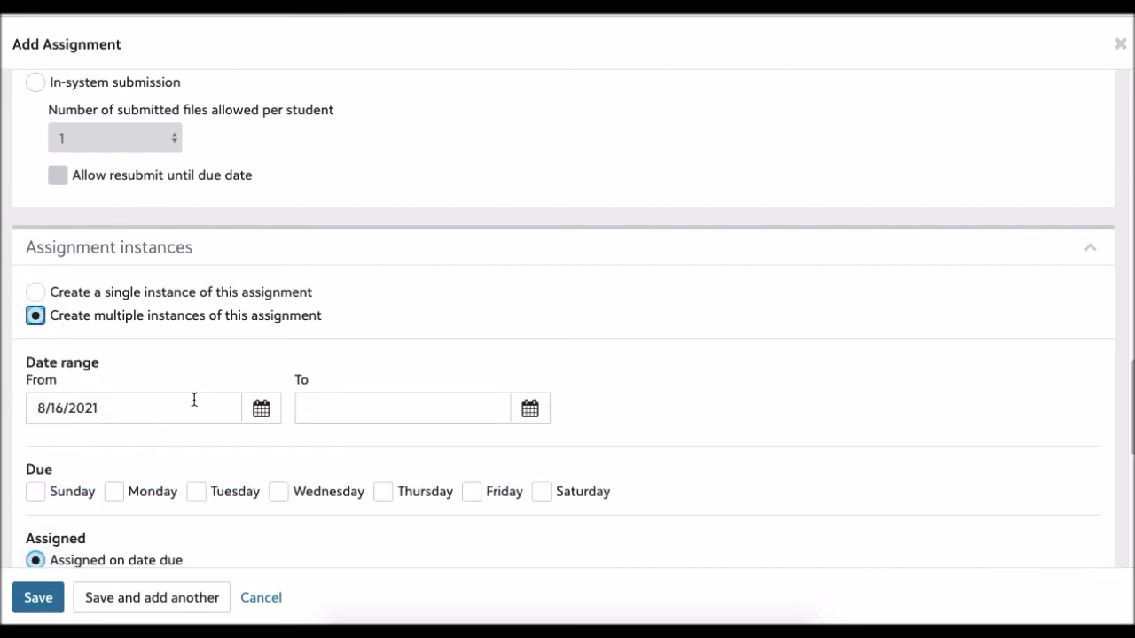
# - Revert to Create a single instance and bring up the Select sections list
pyautogui.scroll(-3, 193, 400)
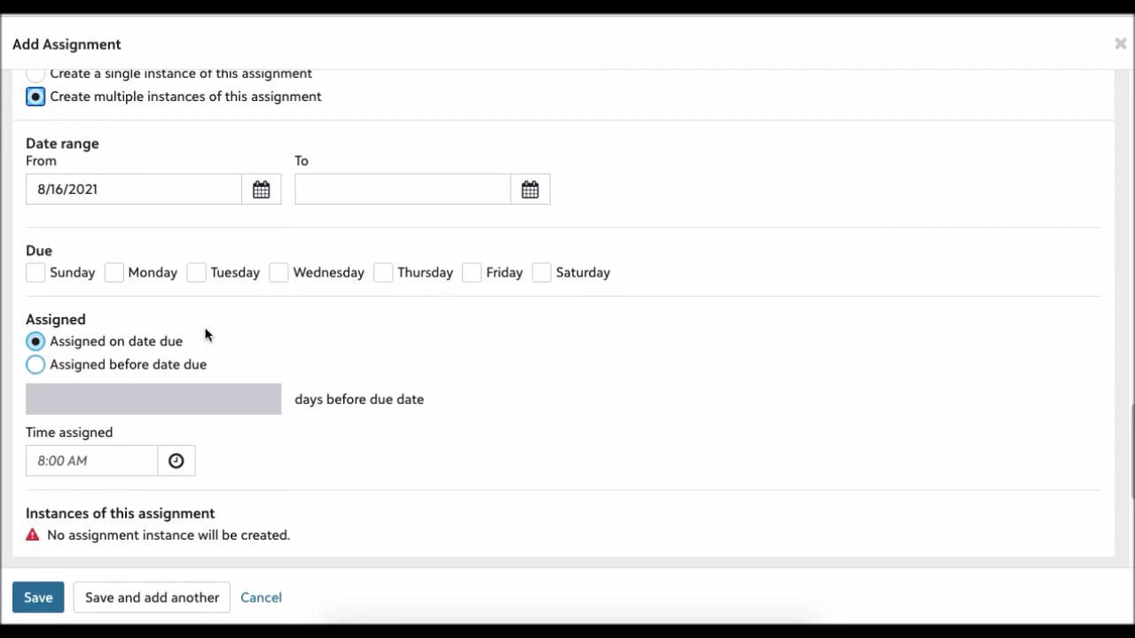
pyautogui.scroll(1, 186, 241)
pyautogui.scroll(1, 187, 241)
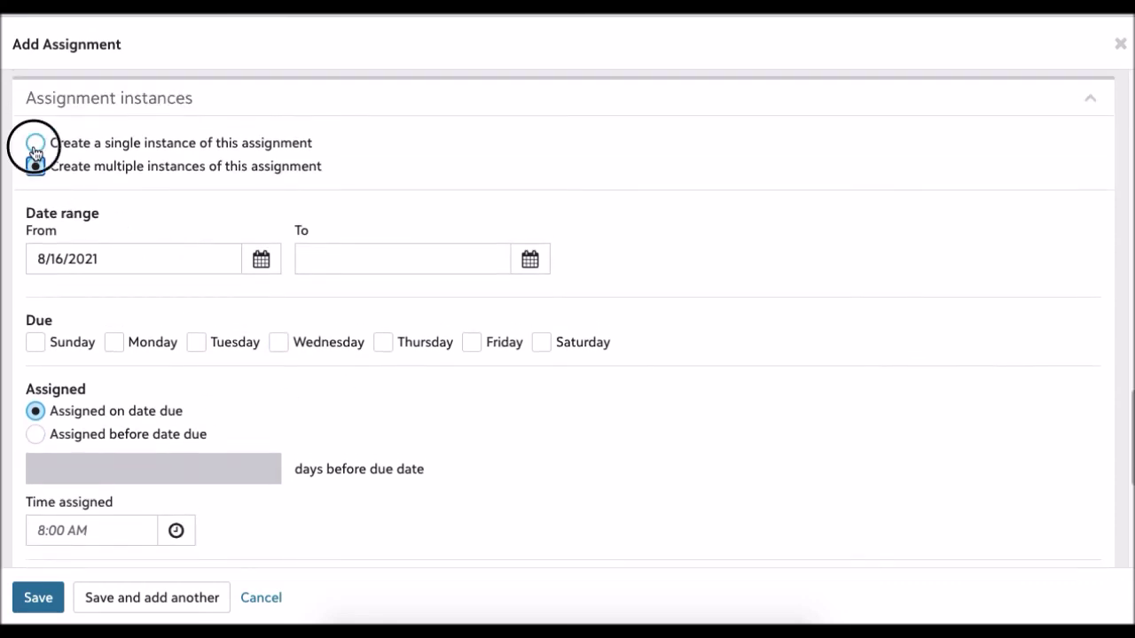
pyautogui.click(35, 143)
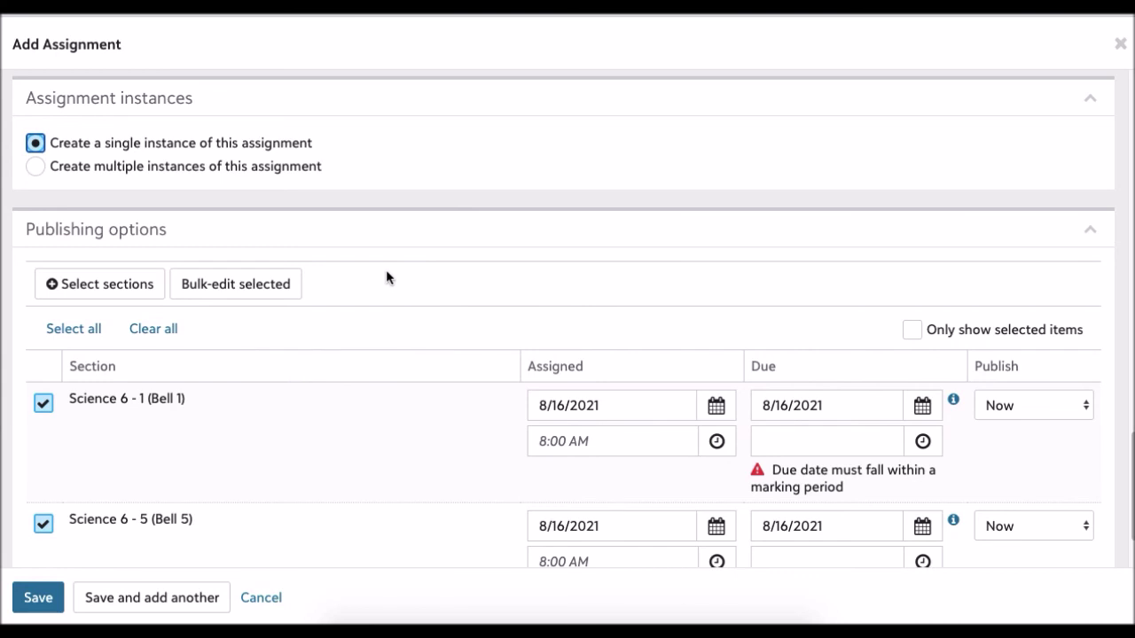
pyautogui.scroll(-1, 388, 277)
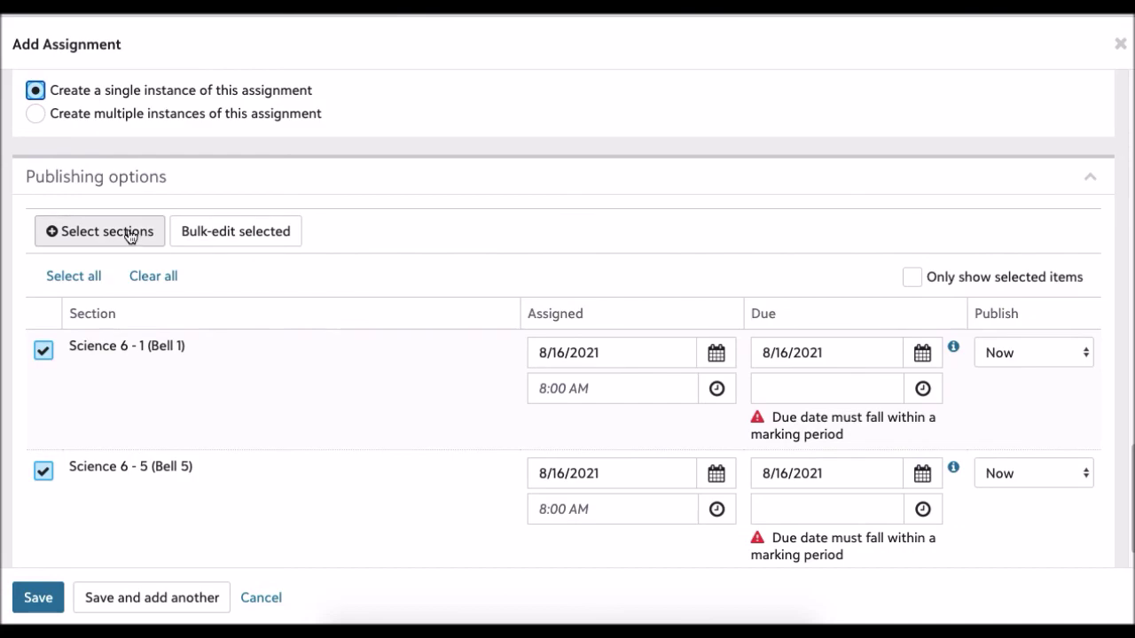
pyautogui.click(102, 234)
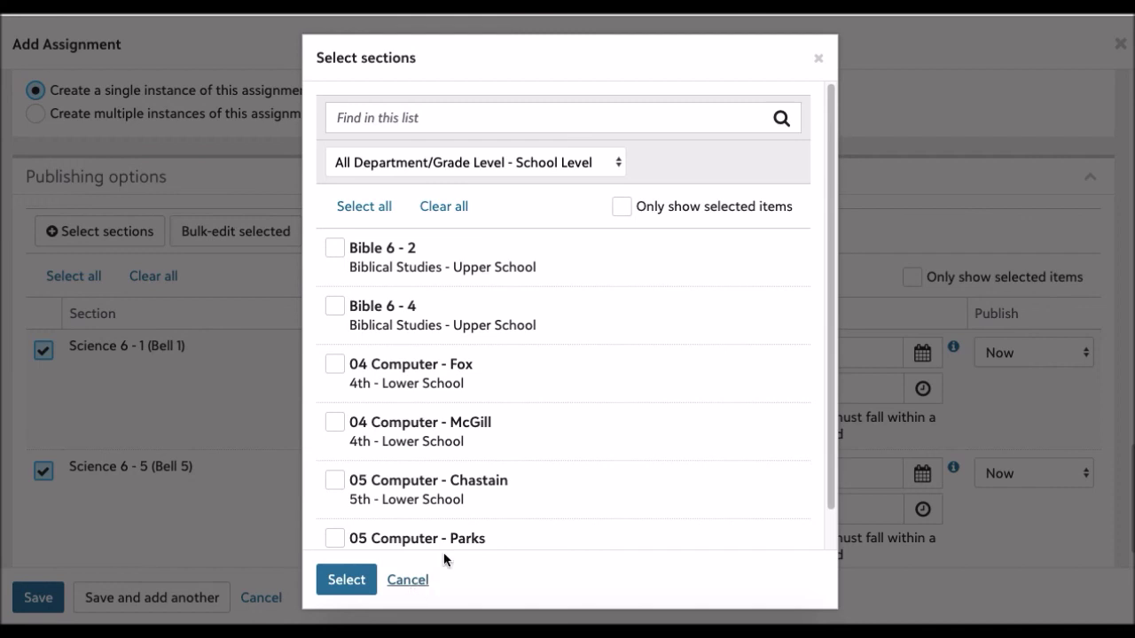
# - Look through the available sections and cancel, leaving only Science 6 - 1 and Science 6 - 5 assigned
pyautogui.scroll(-1, 536, 434)
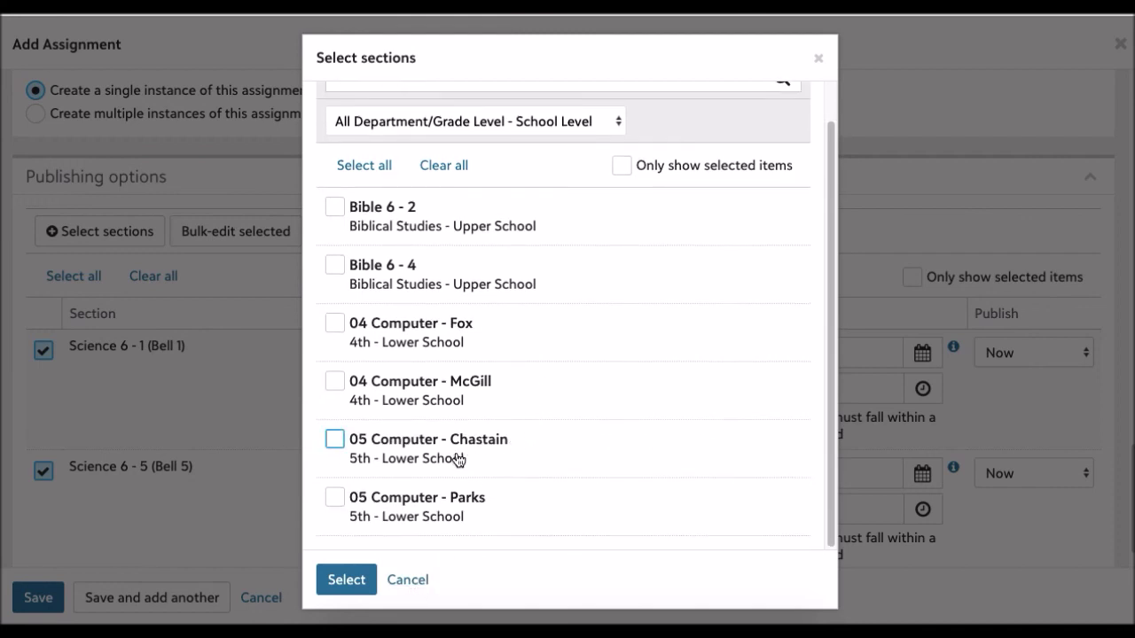
pyautogui.scroll(1, 454, 460)
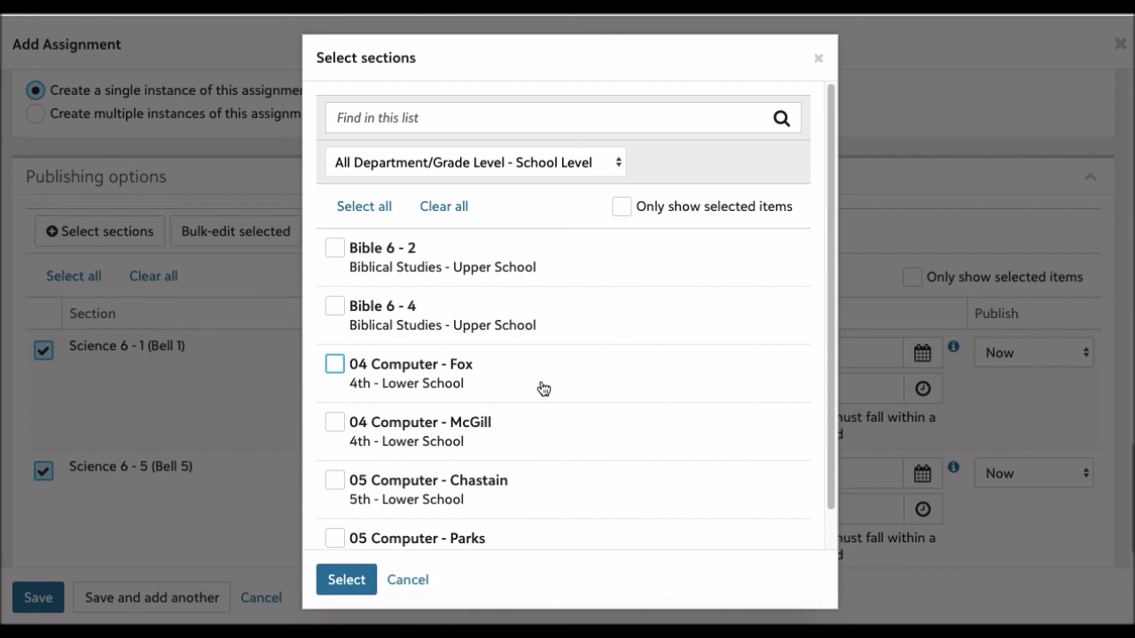
pyautogui.scroll(-1, 583, 404)
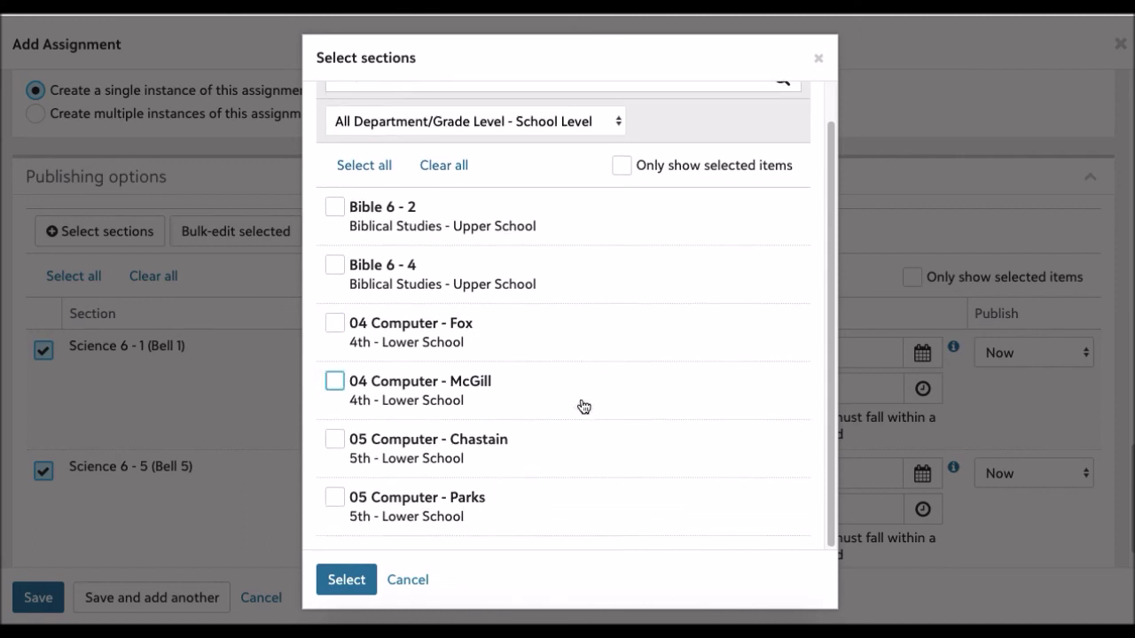
pyautogui.scroll(1, 583, 406)
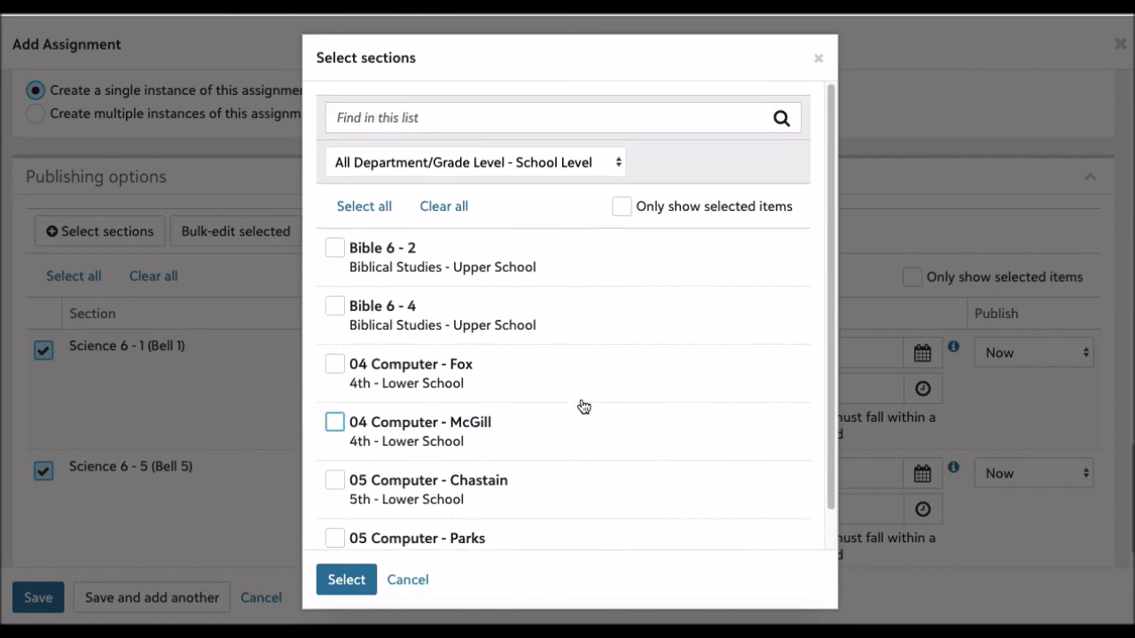
pyautogui.click(413, 580)
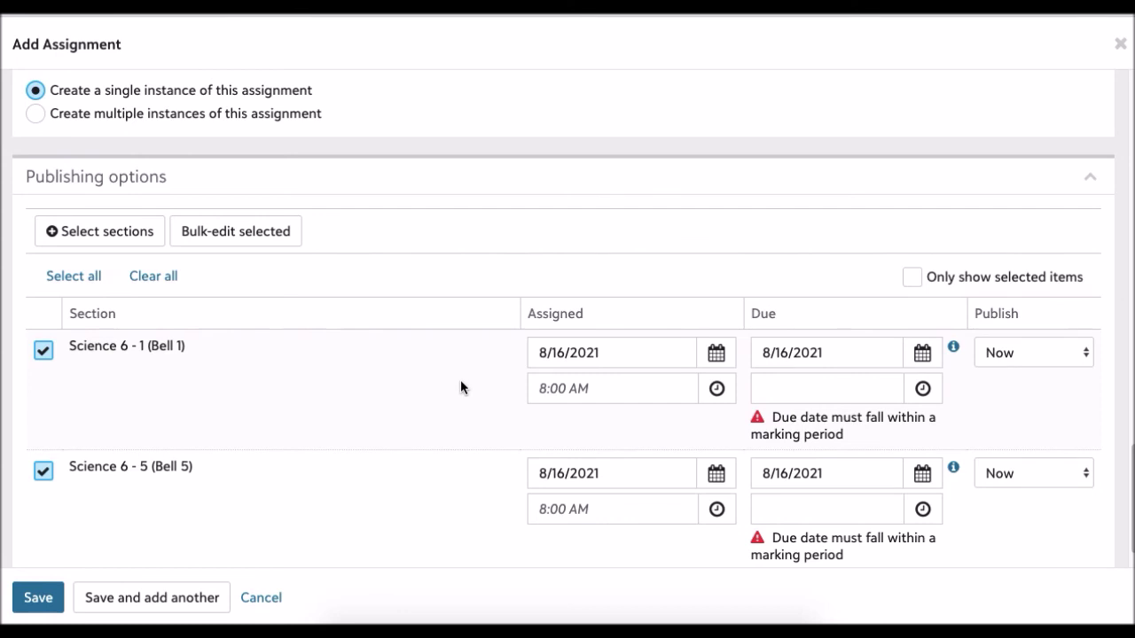
# - Cancel the unsaved Scientific Method Project assignment, returning to the empty Science 6 - 1 gradebook
pyautogui.scroll(-1, 461, 383)
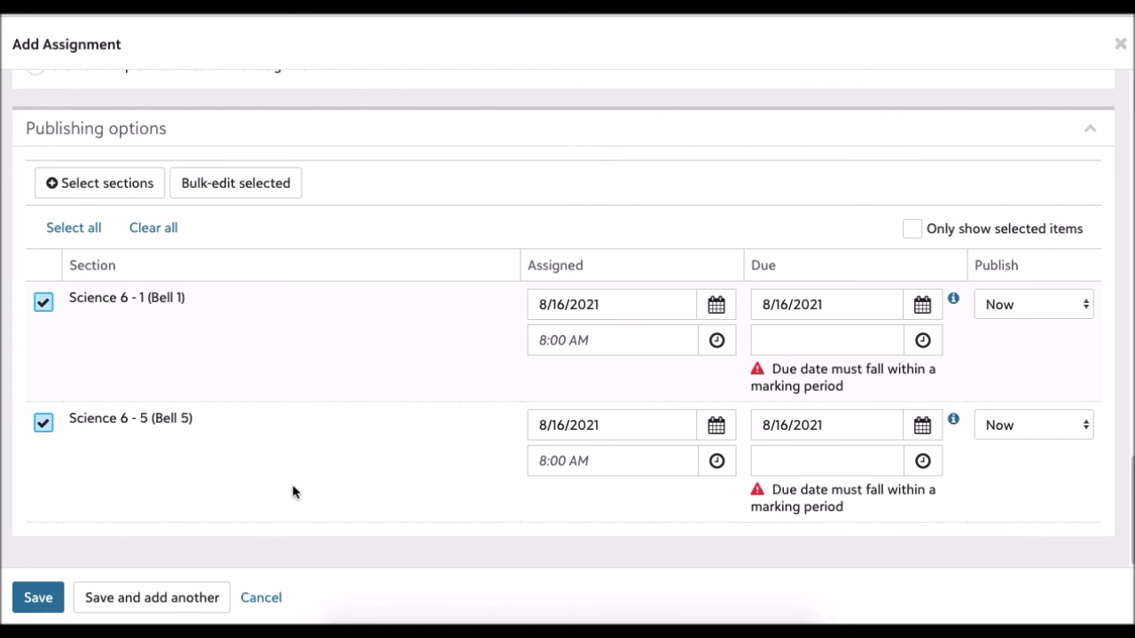
pyautogui.click(259, 599)
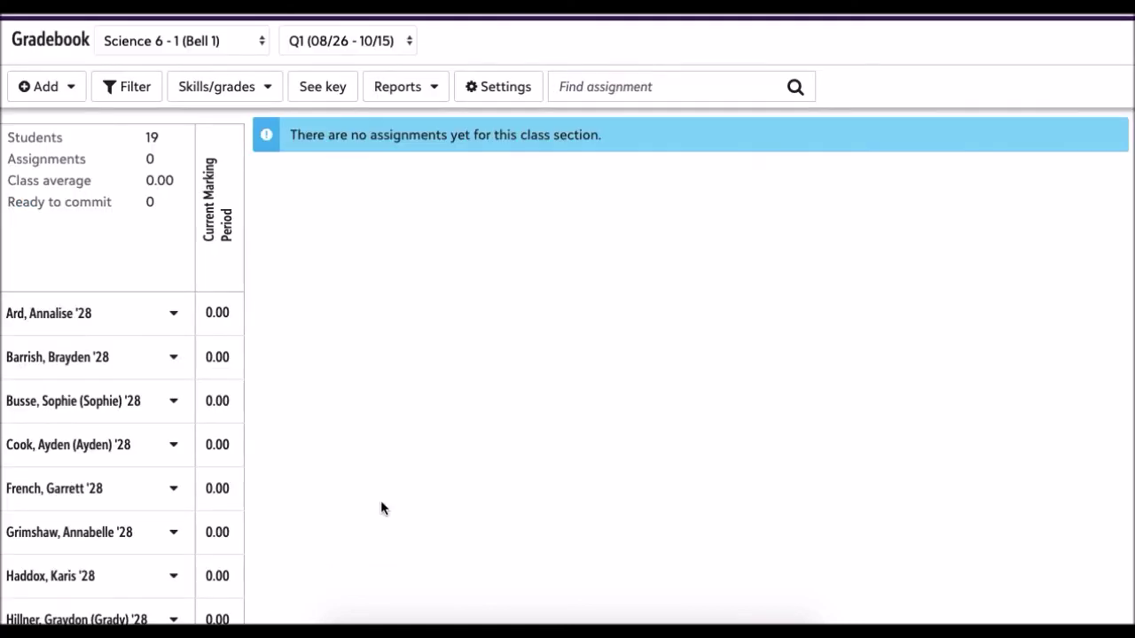